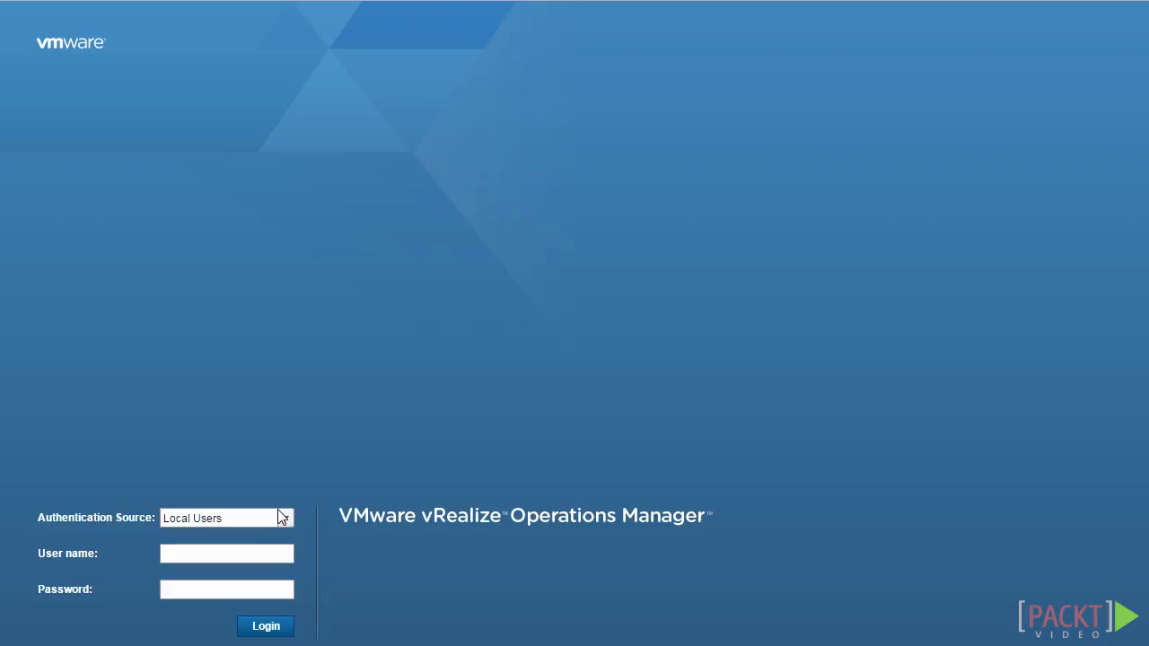
Log in as the local user admin with the administrator password.
{"action": "left_click", "coordinate": [256, 552]}
{"action": "type", "text": "admin"}
{"action": "key", "text": "Tab"}
{"action": "type", "text": "VMware1!"}
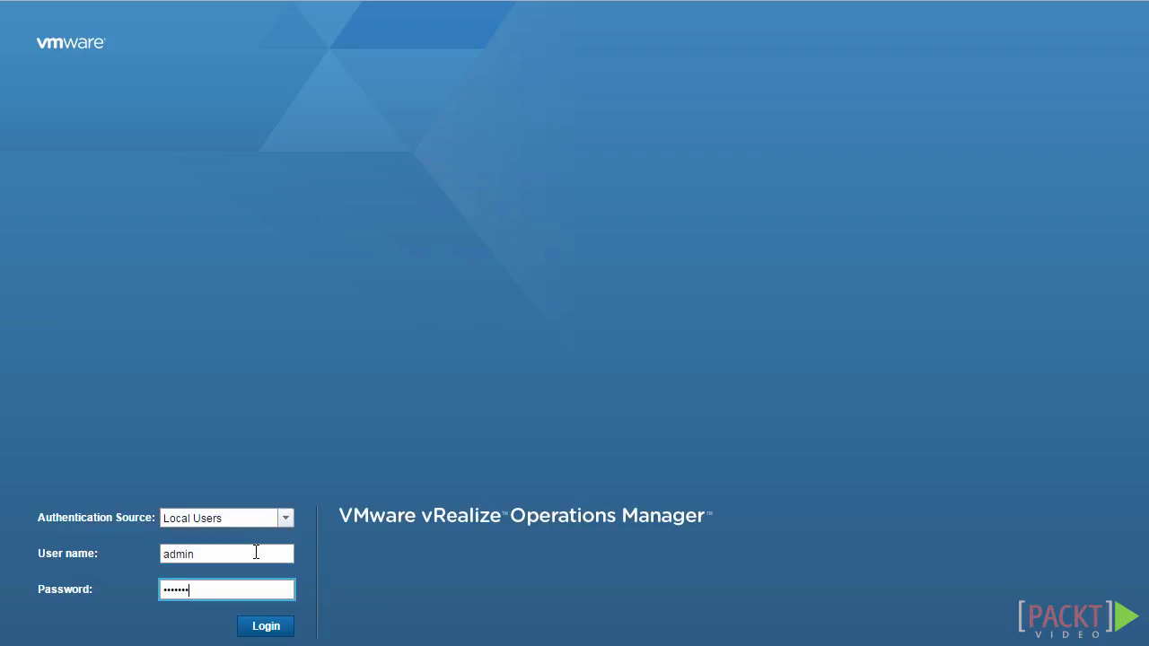
{"action": "key", "text": "Return"}
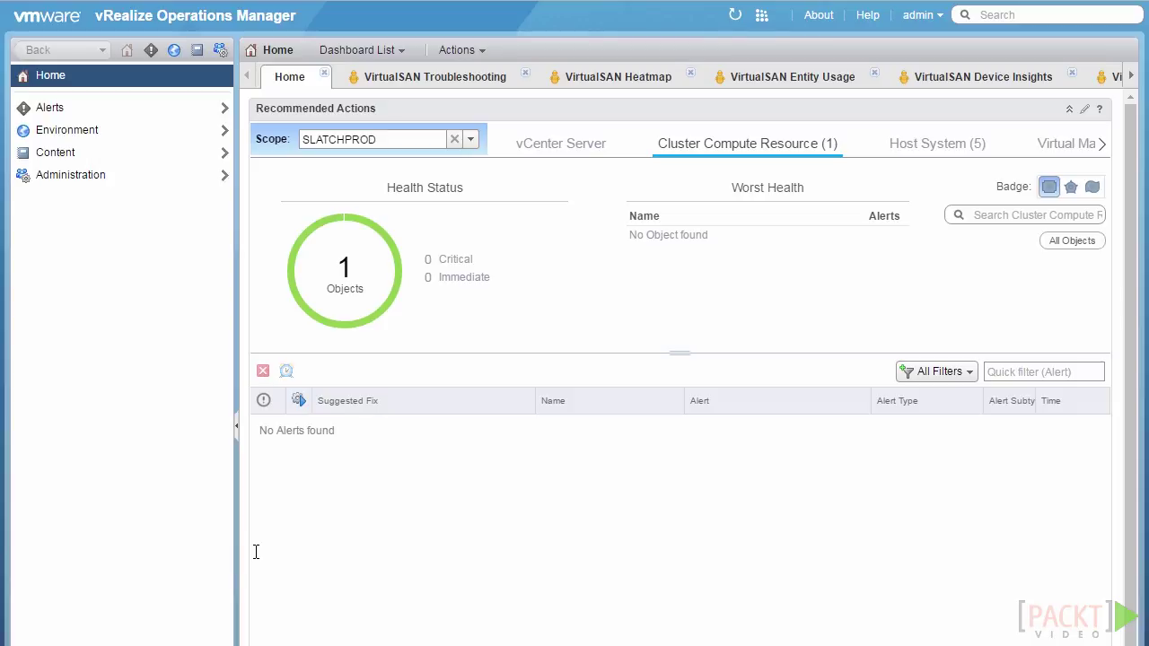
Go to Administration > Access Control and select the first row in User Accounts.
{"action": "left_click", "coordinate": [222, 54]}
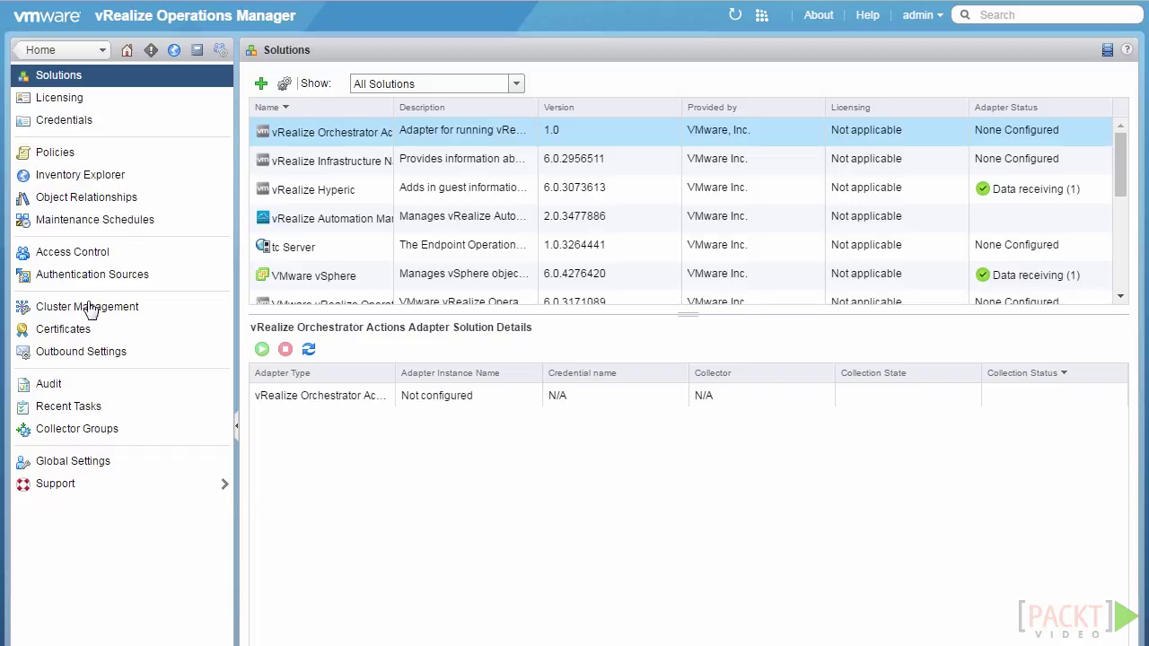
{"action": "left_click", "coordinate": [138, 260]}
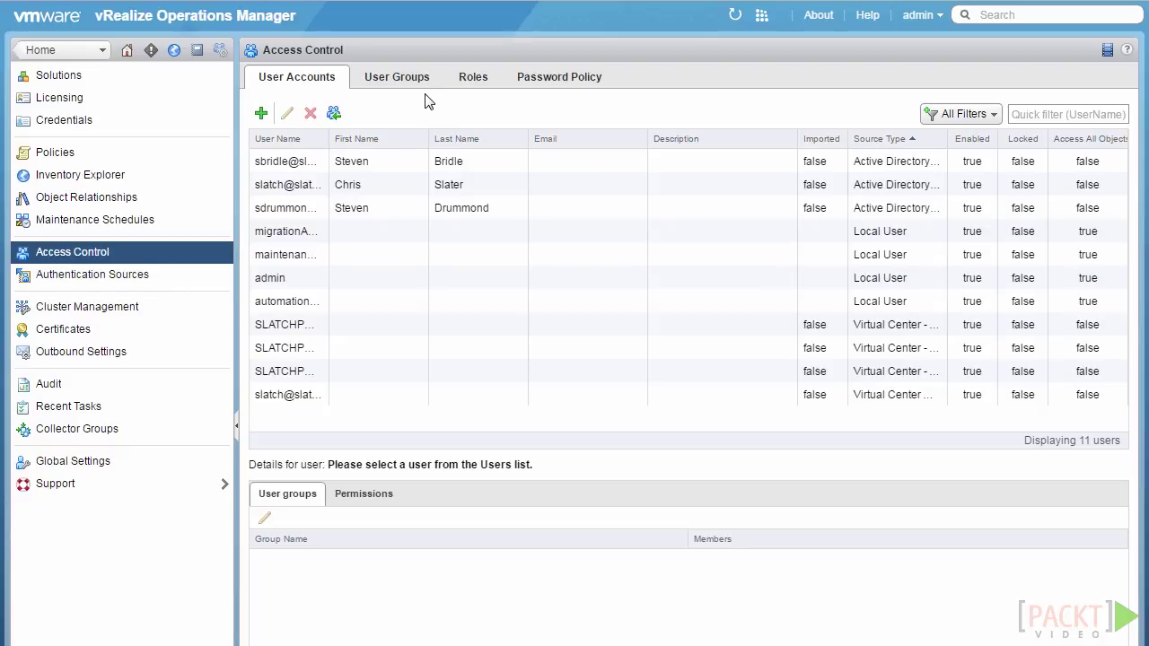
{"action": "left_click", "coordinate": [386, 162]}
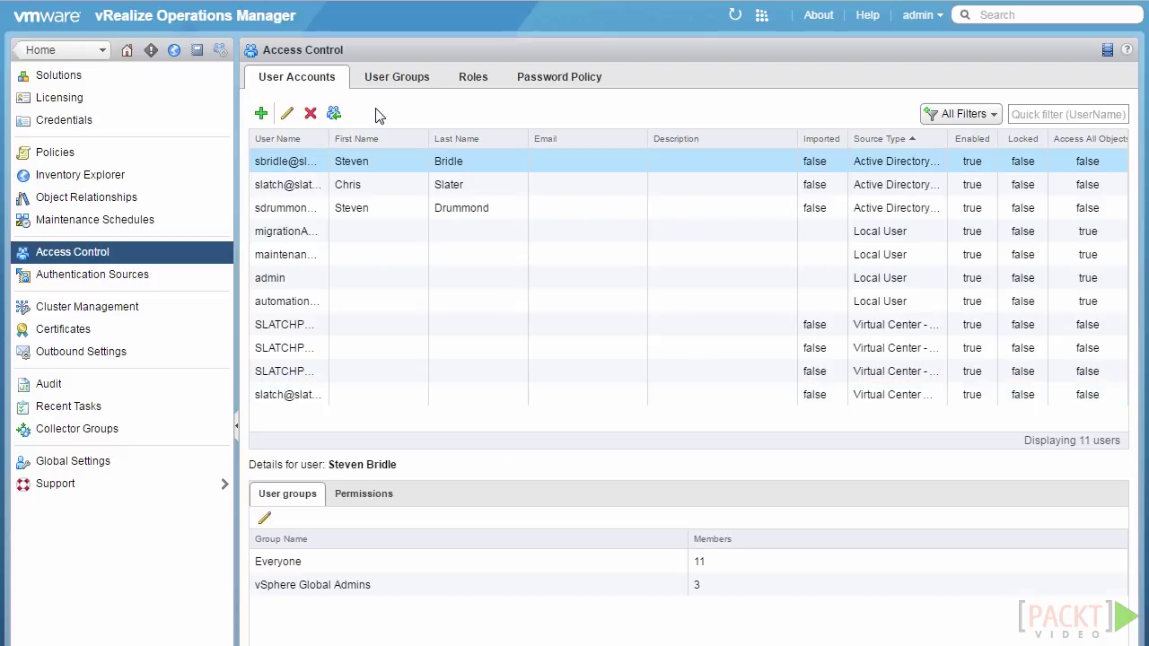
Add a new local user and enter its user name and matching password twice.
{"action": "left_click", "coordinate": [263, 115]}
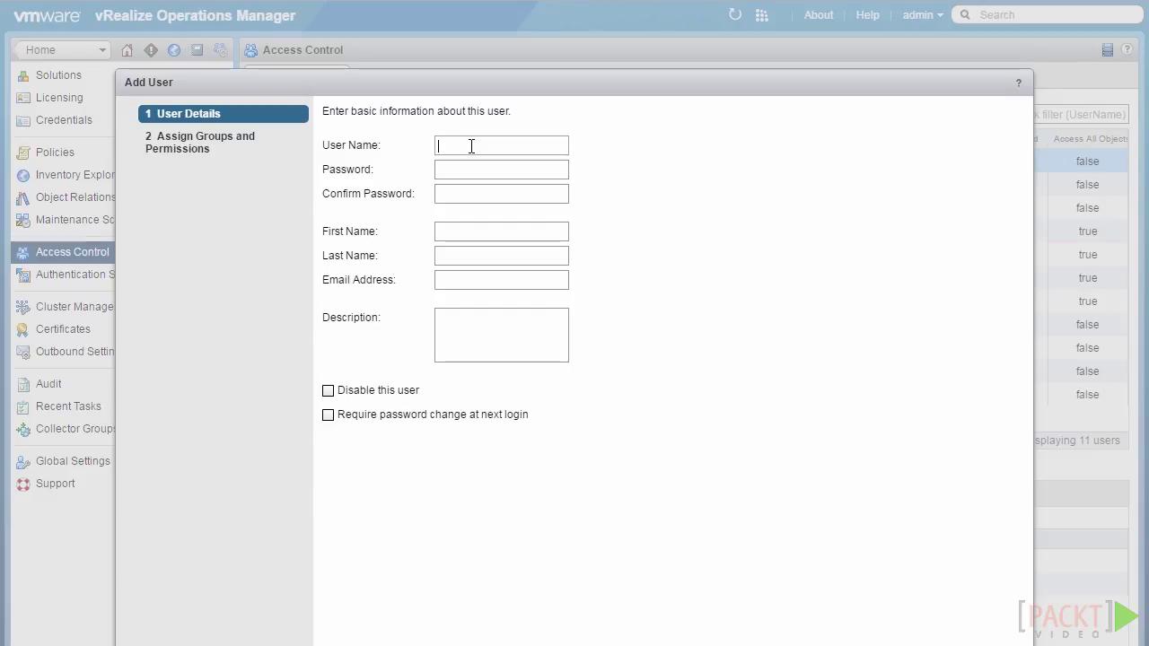
{"action": "type", "text": "Max"}
{"action": "key", "text": "Tab"}
{"action": "type", "text": "••••••••"}
{"action": "key", "text": "Tab"}
{"action": "type", "text": "••••••••"}
Enter the user's first and last name, e-mail address and an IT Security Admin description.
{"action": "key", "text": "Tab"}
{"action": "type", "text": "Max"}
{"action": "key", "text": "Tab"}
{"action": "type", "text": "Power"}
{"action": "key", "text": "Tab"}
{"action": "key", "text": "Tab"}
{"action": "type", "text": "M"}
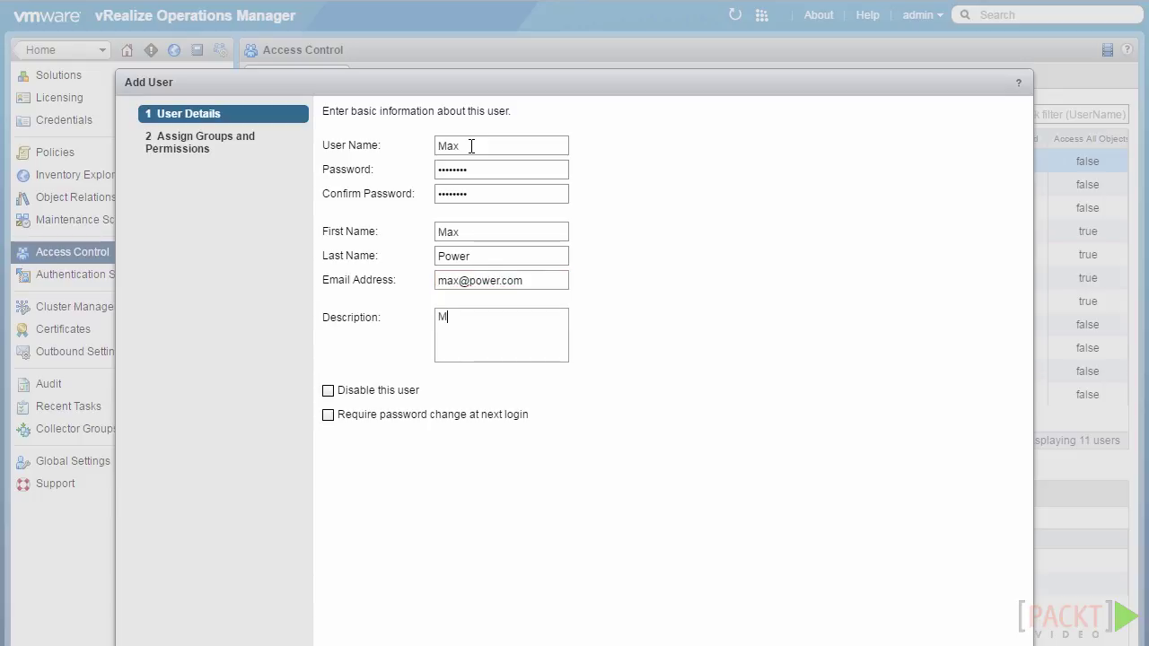
{"action": "type", "text": "ax is an IT Security Admin"}
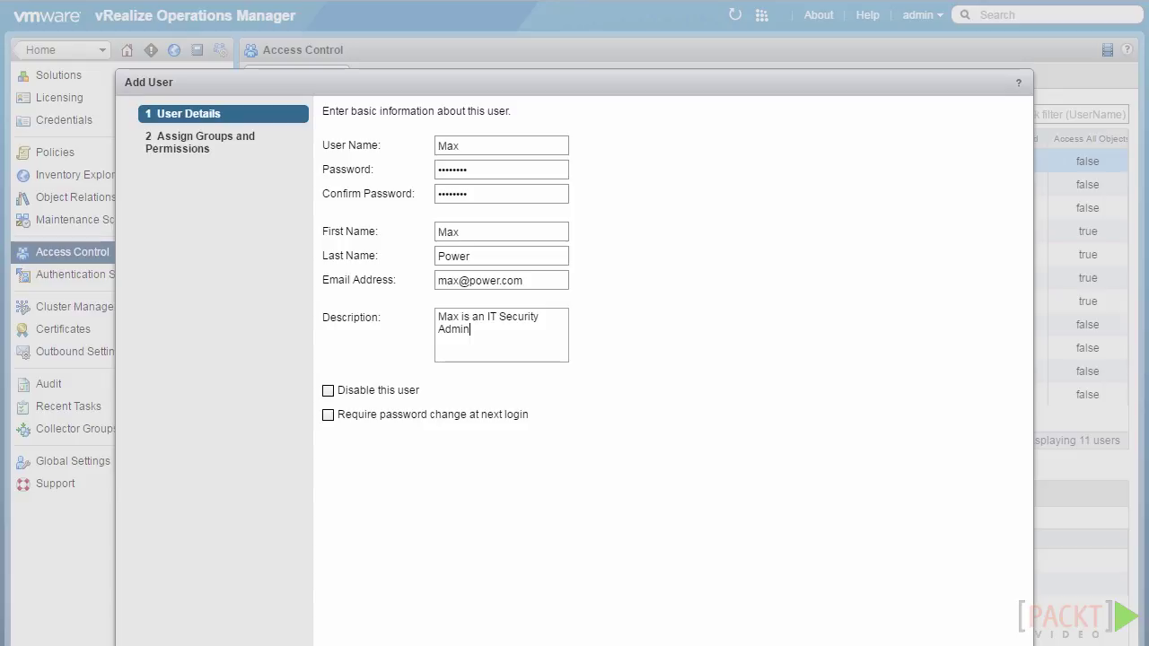
Tick the IT Security group for the new user, ending on the Objects tab.
{"action": "left_click", "coordinate": [889, 642]}
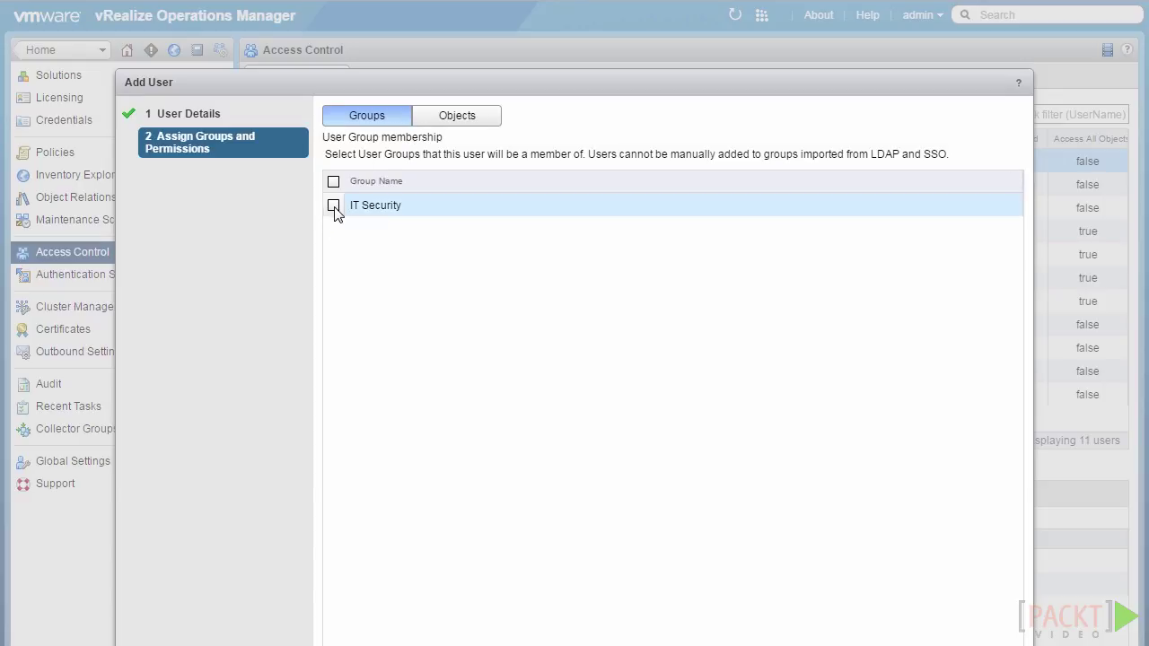
{"action": "left_click", "coordinate": [474, 120]}
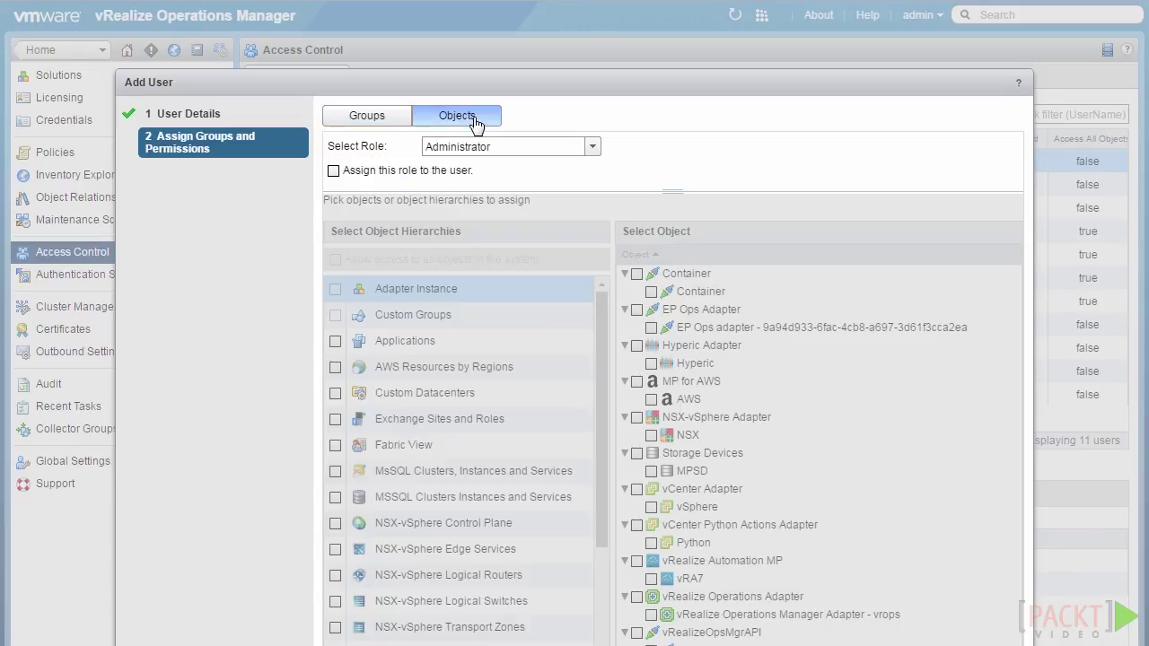
{"action": "left_click", "coordinate": [381, 125]}
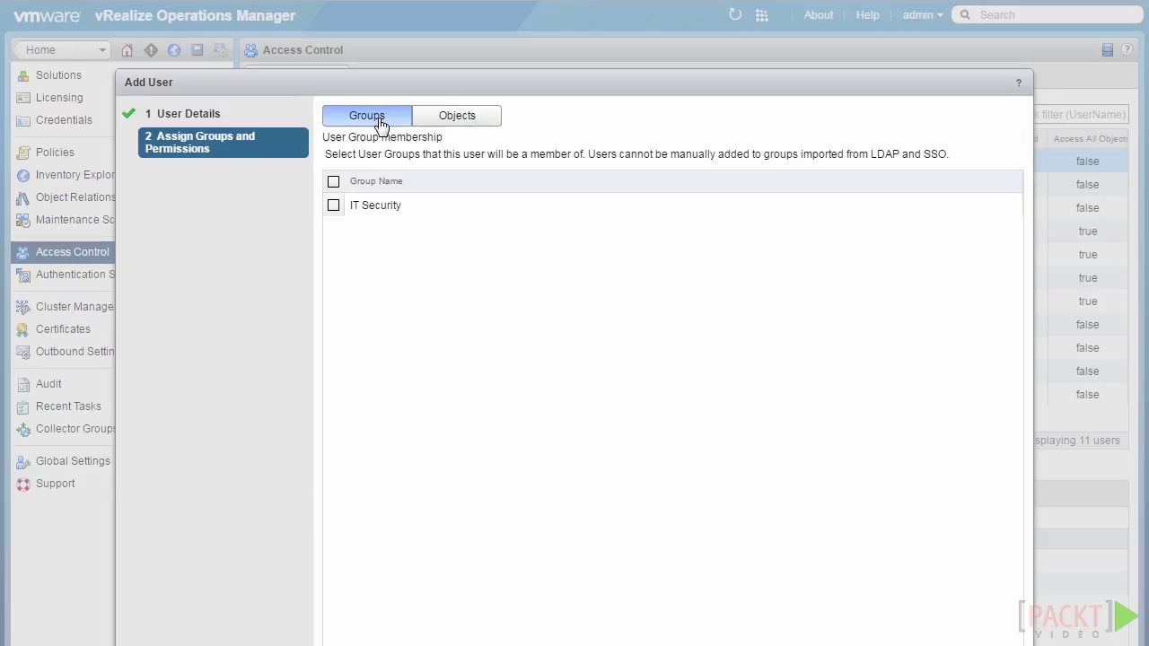
{"action": "left_click", "coordinate": [333, 206]}
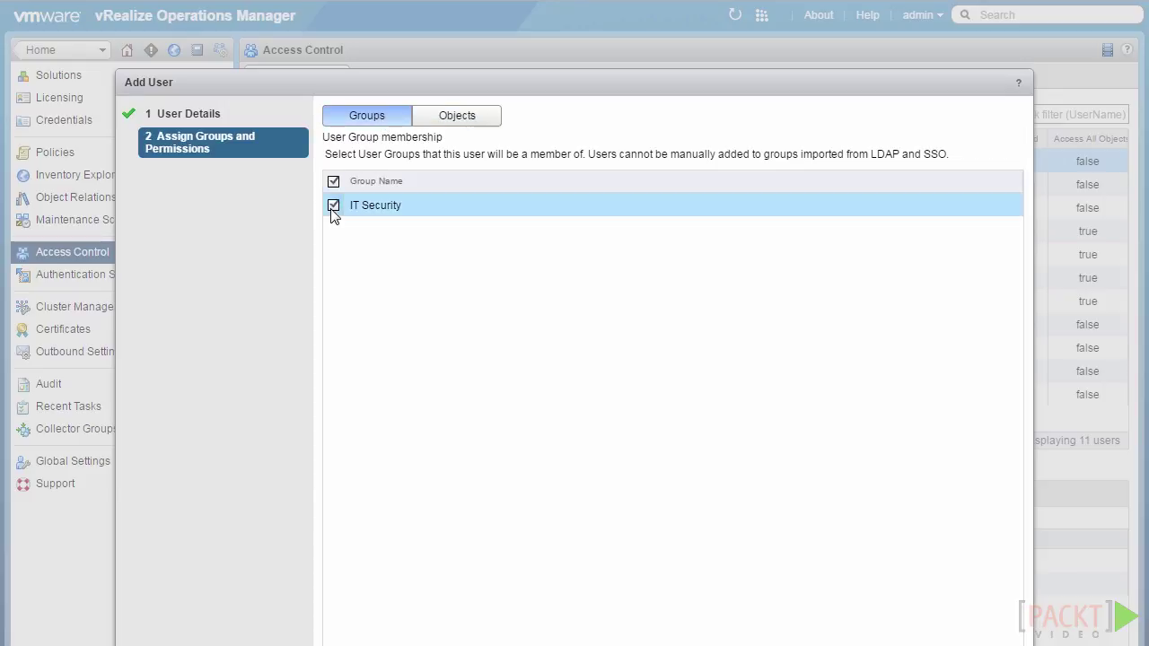
{"action": "left_click", "coordinate": [478, 122]}
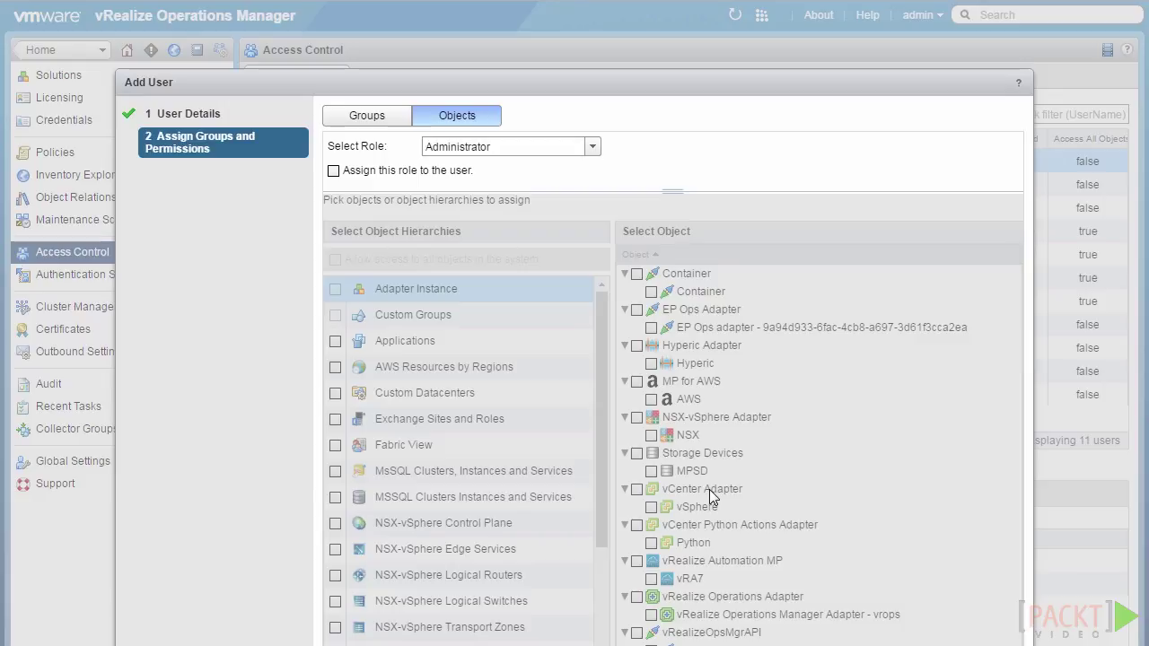
{"action": "left_click", "coordinate": [402, 121]}
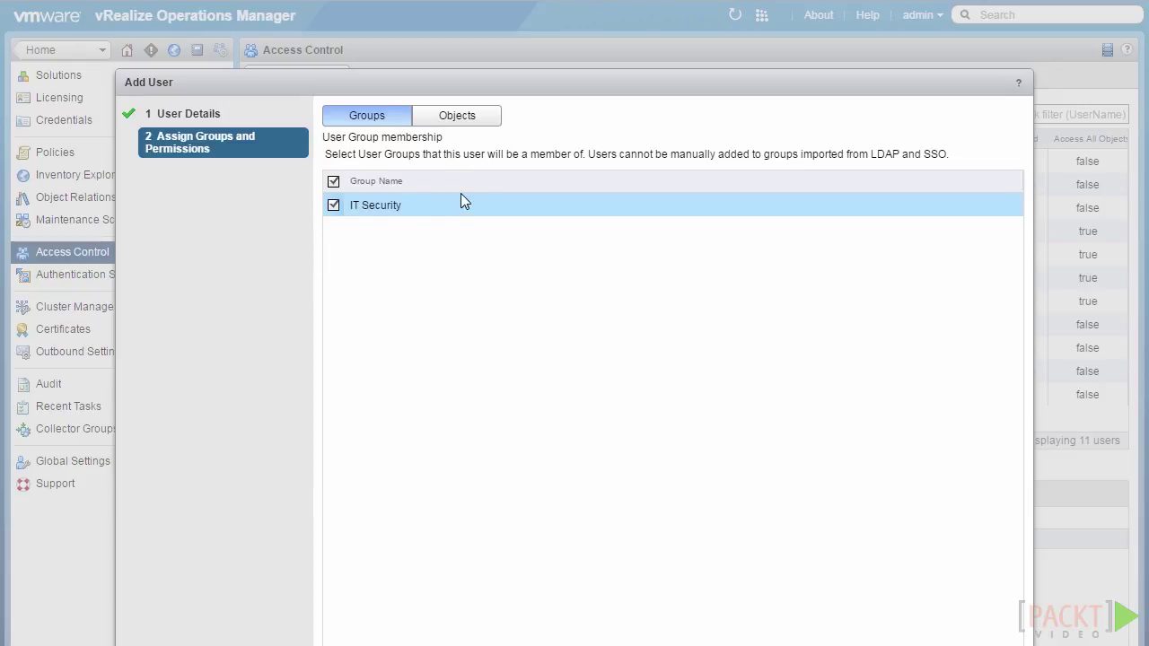
{"action": "left_click", "coordinate": [471, 116]}
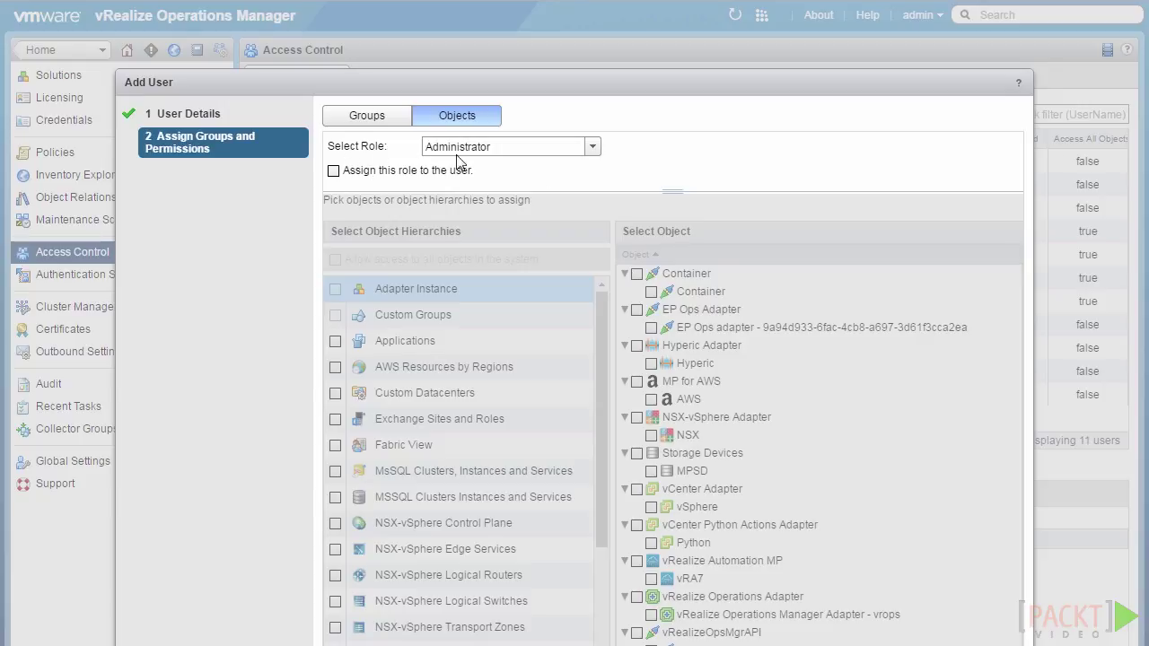
Assign the ReadOnly role and allow access to all objects in the system.
{"action": "left_click", "coordinate": [593, 147]}
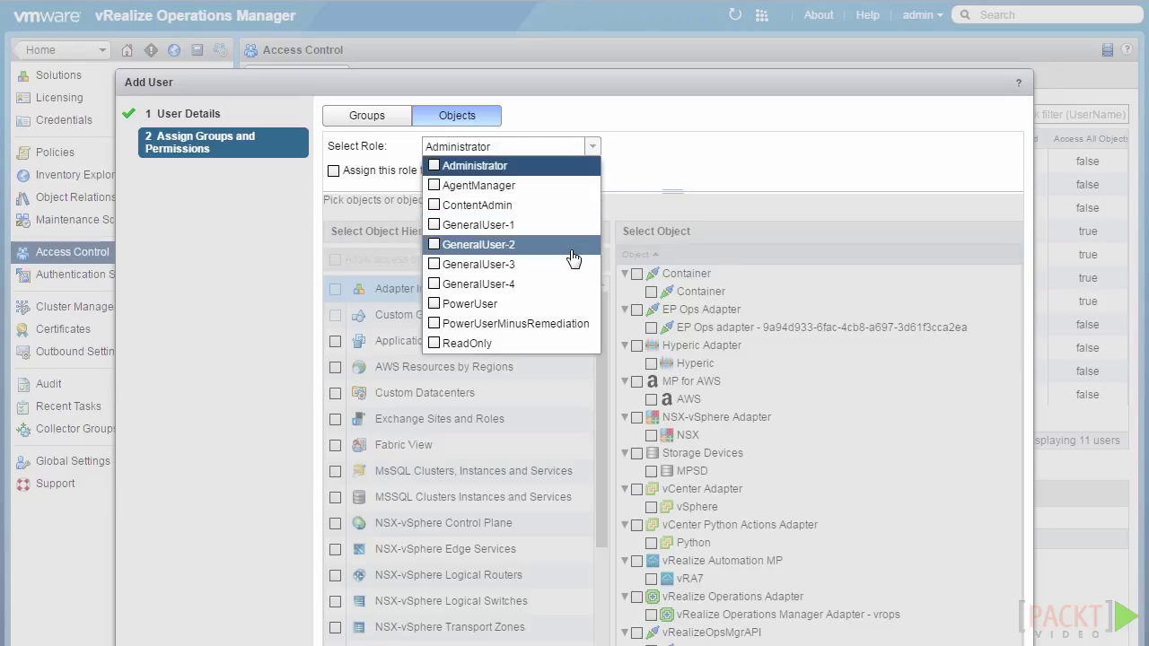
{"action": "left_click", "coordinate": [435, 343]}
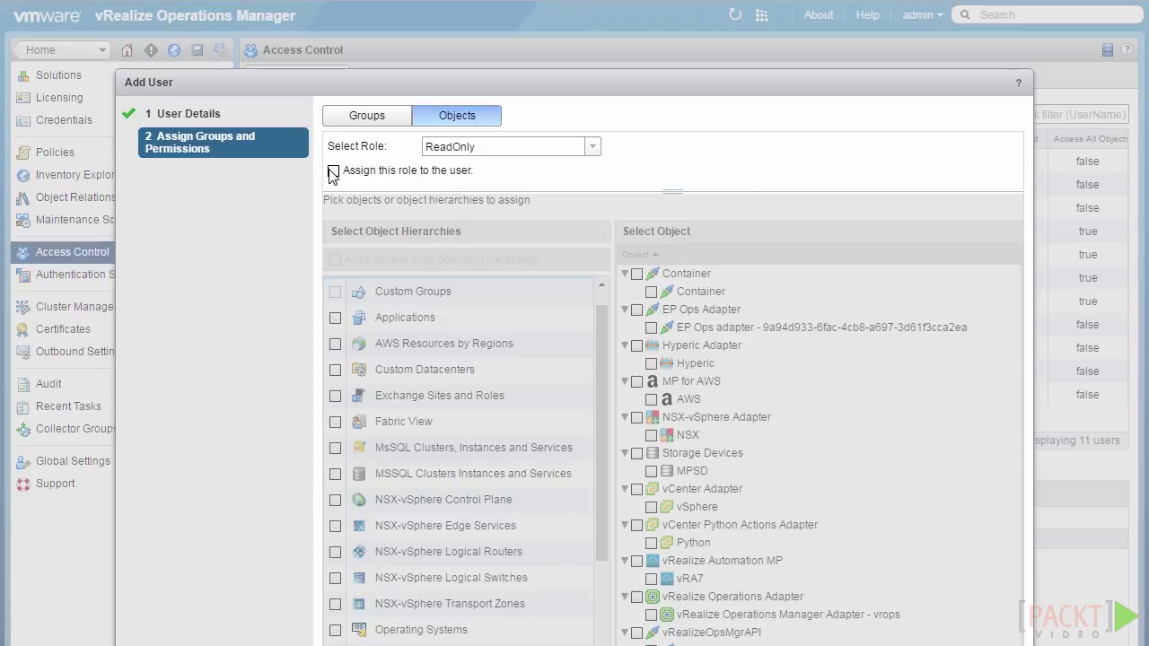
{"action": "left_click", "coordinate": [332, 172]}
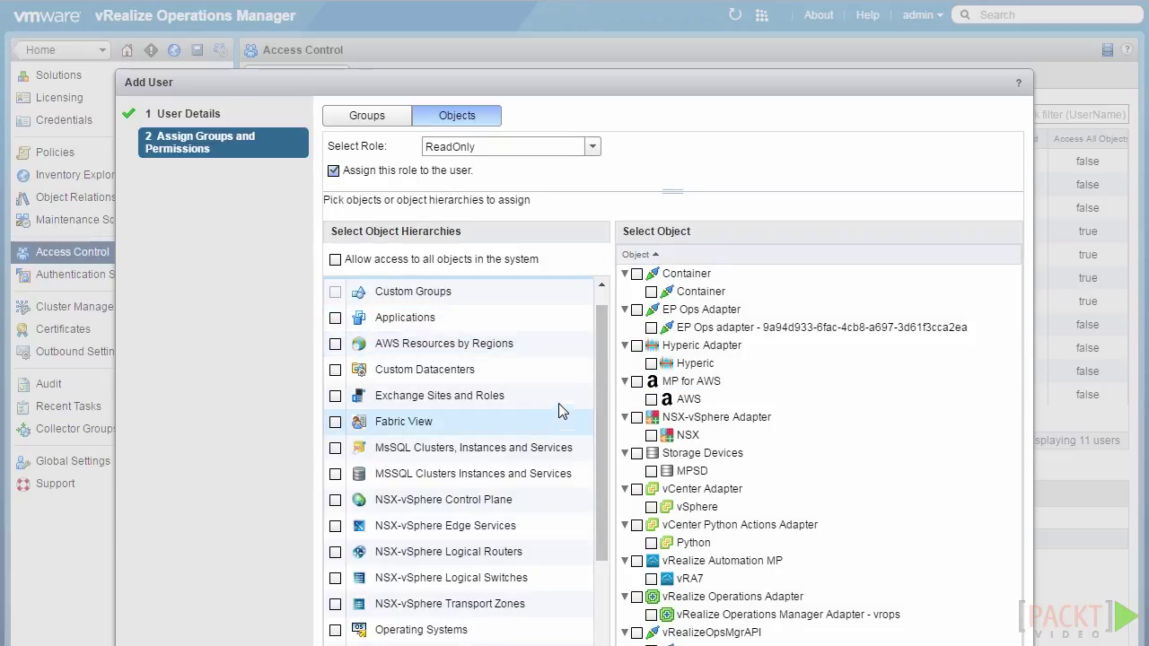
{"action": "scroll", "coordinate": [604, 297], "scroll_direction": "up", "scroll_amount": 1}
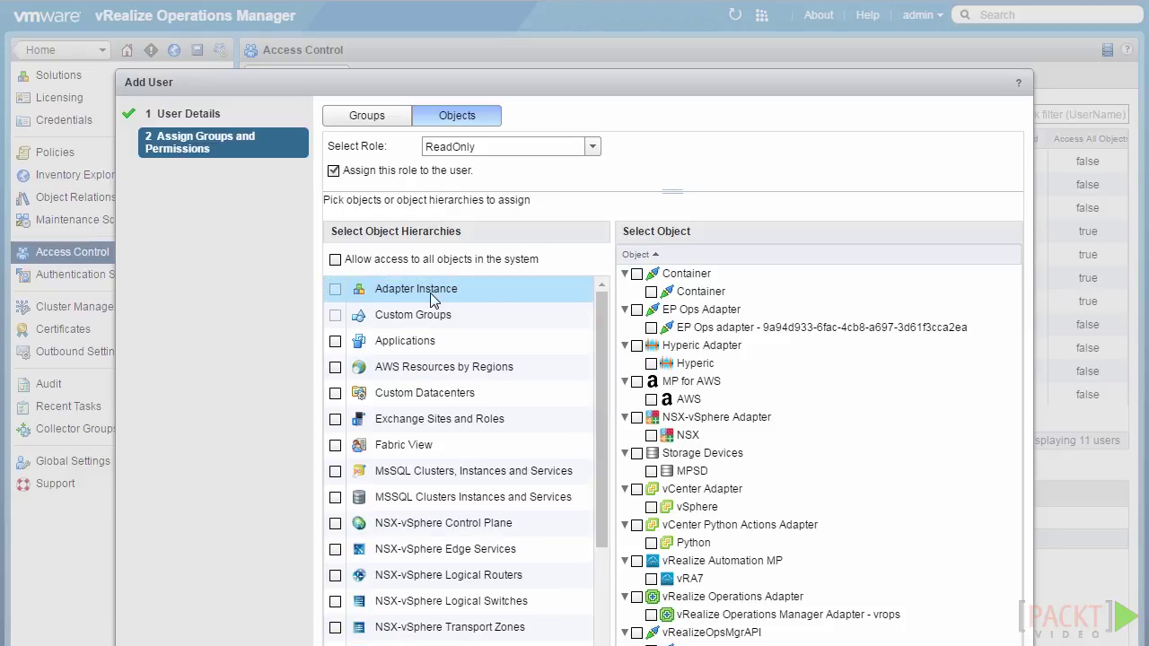
{"action": "left_click", "coordinate": [373, 291]}
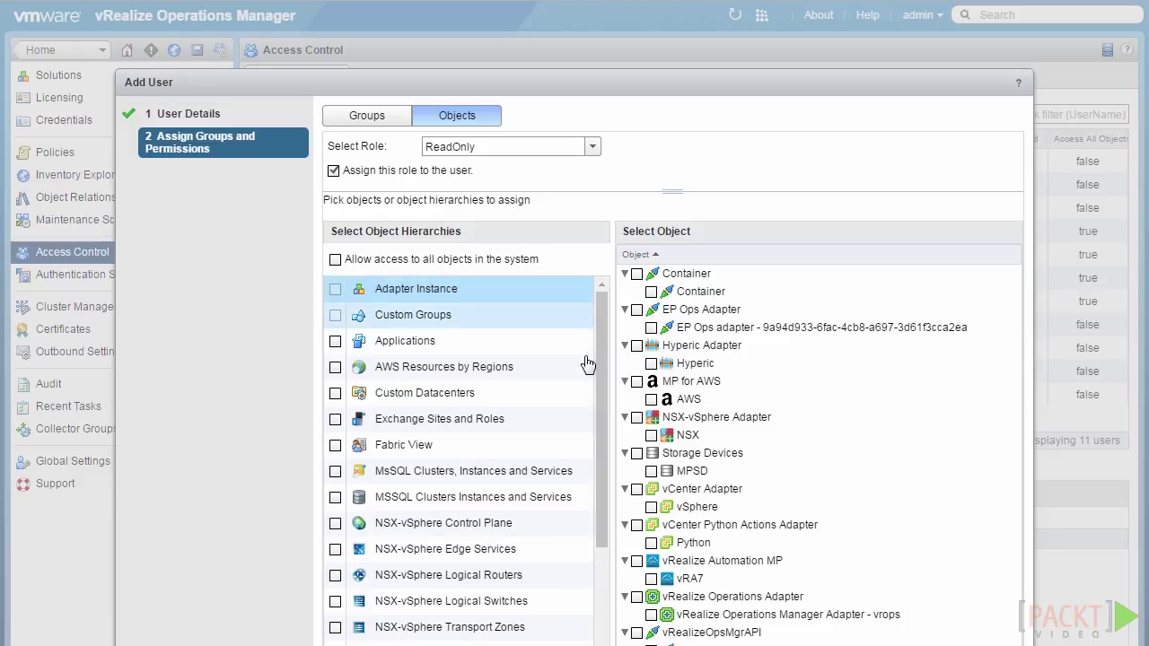
{"action": "left_click", "coordinate": [335, 260]}
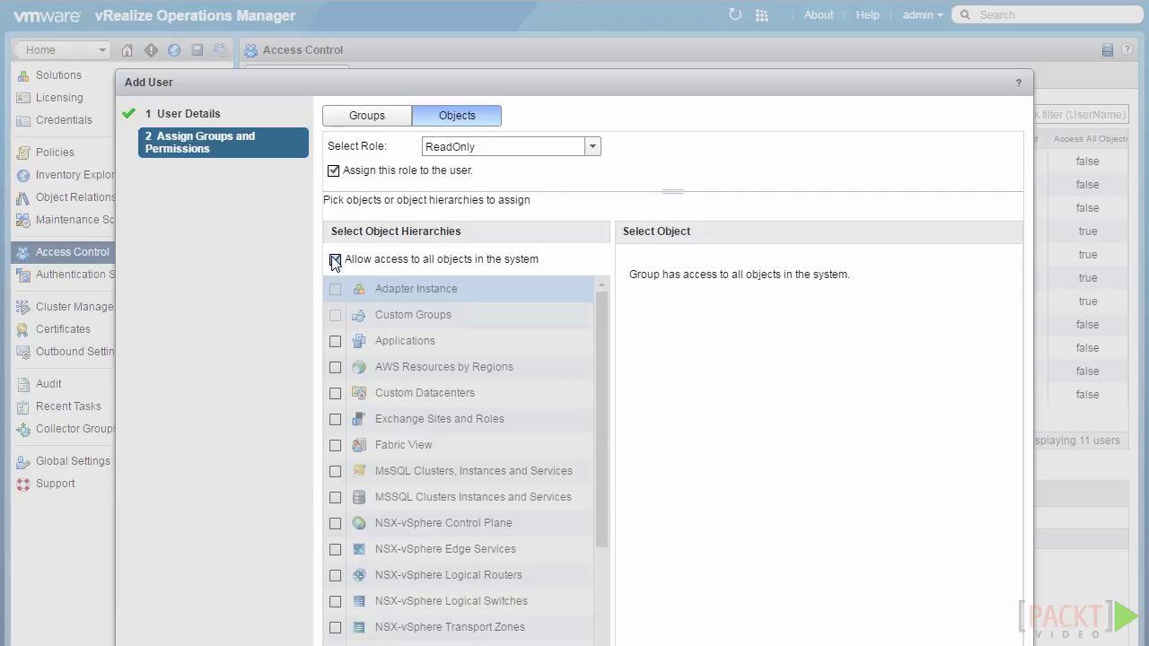
Clear all-objects access, select MP for AWS, and pick the last object hierarchy.
{"action": "left_click", "coordinate": [334, 261]}
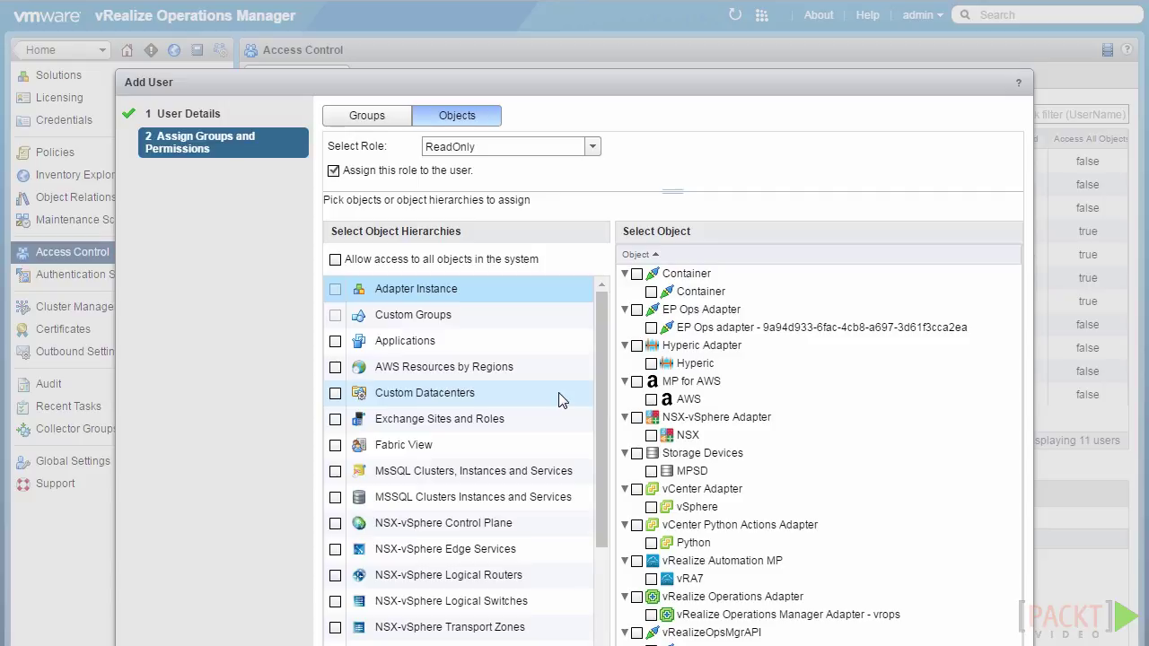
{"action": "left_click", "coordinate": [643, 385]}
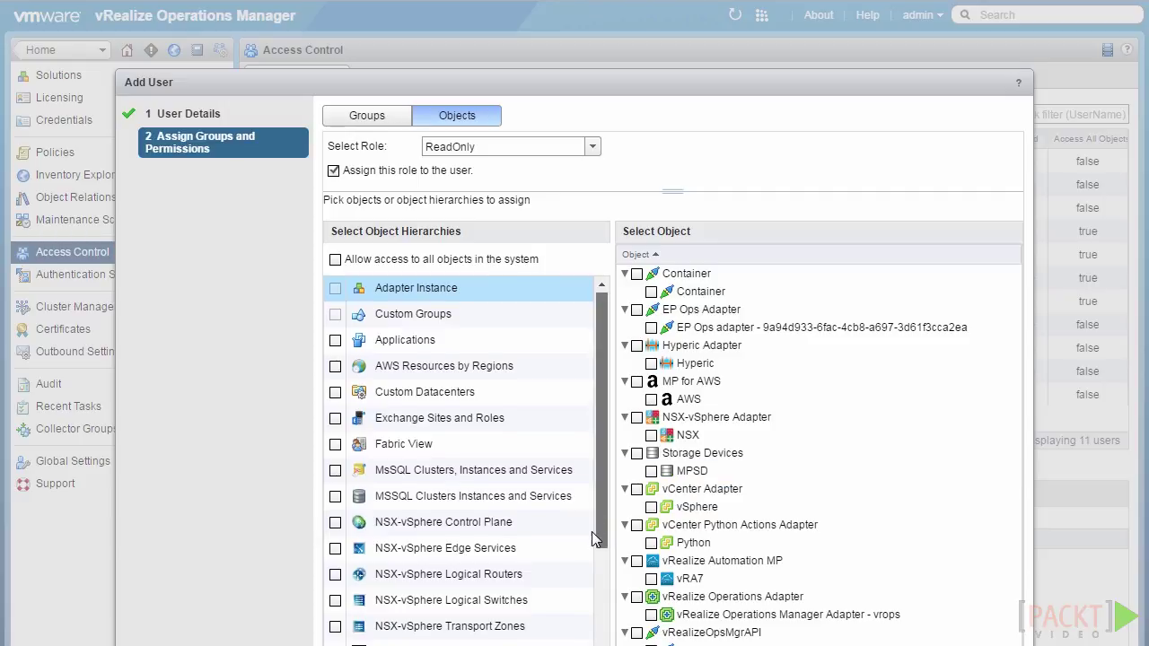
{"action": "scroll", "coordinate": [592, 531], "scroll_direction": "down", "scroll_amount": 5}
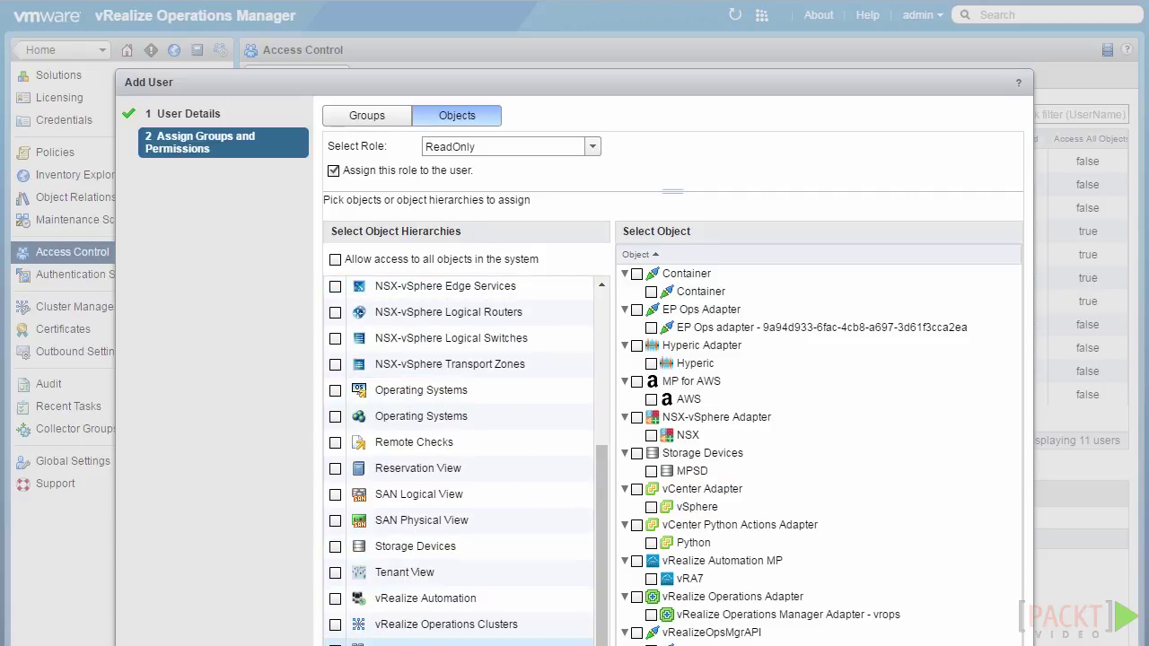
{"action": "left_click", "coordinate": [402, 643]}
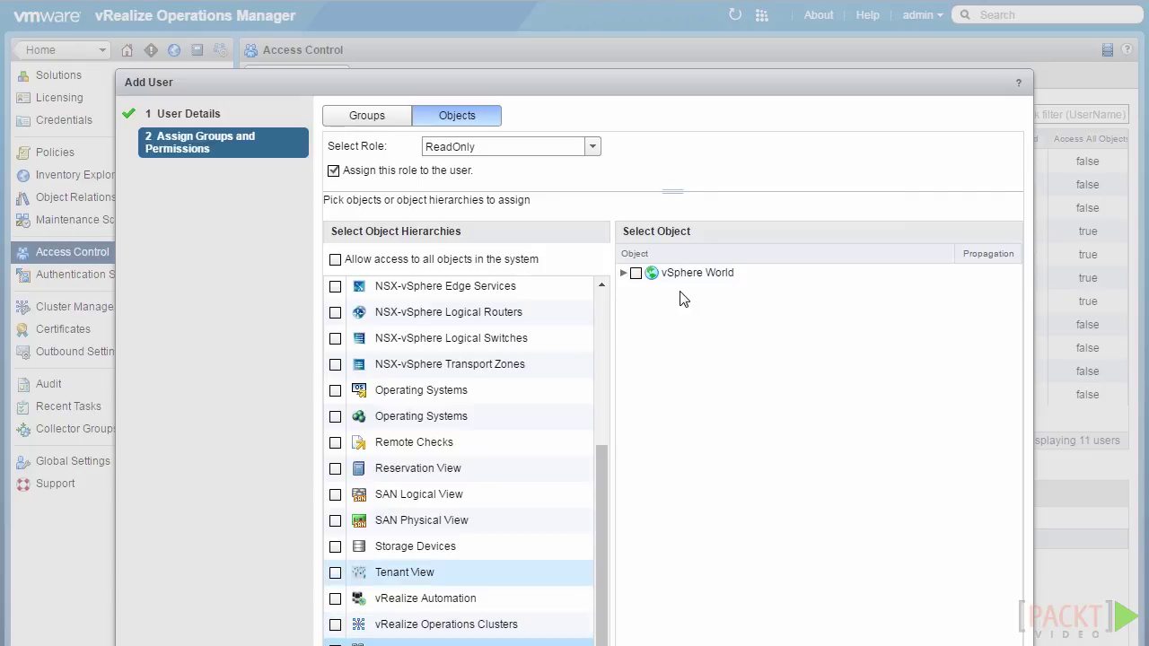
Grant access to host esxh1.slatchprod.local under slatchprod-cluster, with propagation unchecked.
{"action": "left_click", "coordinate": [628, 278]}
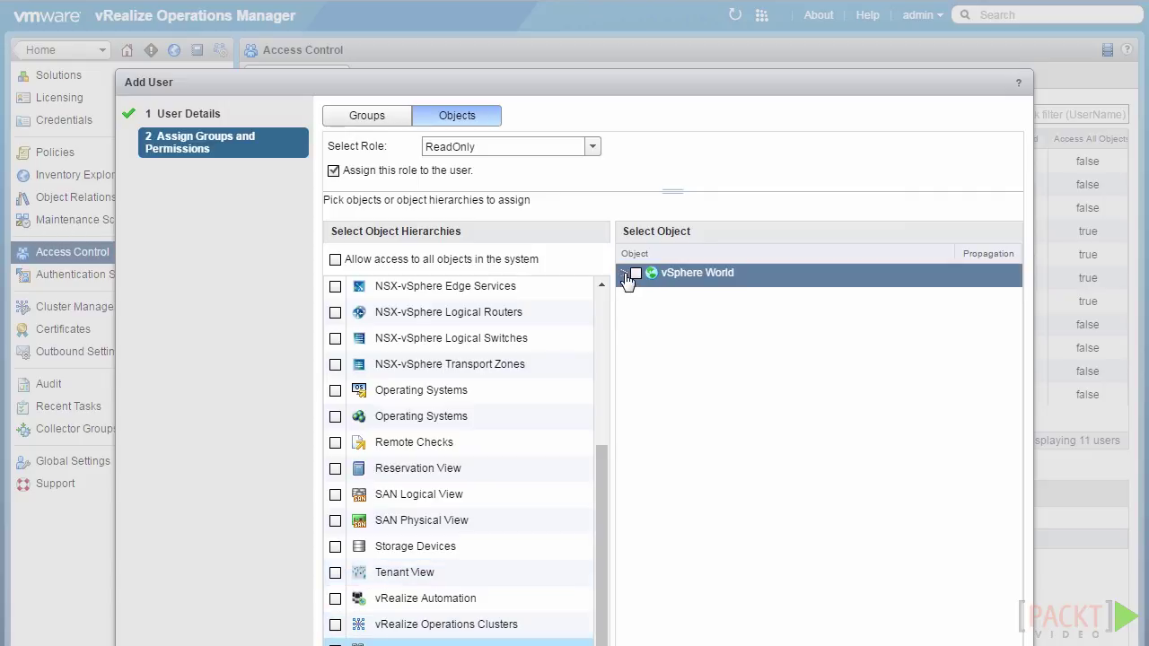
{"action": "left_click", "coordinate": [625, 274]}
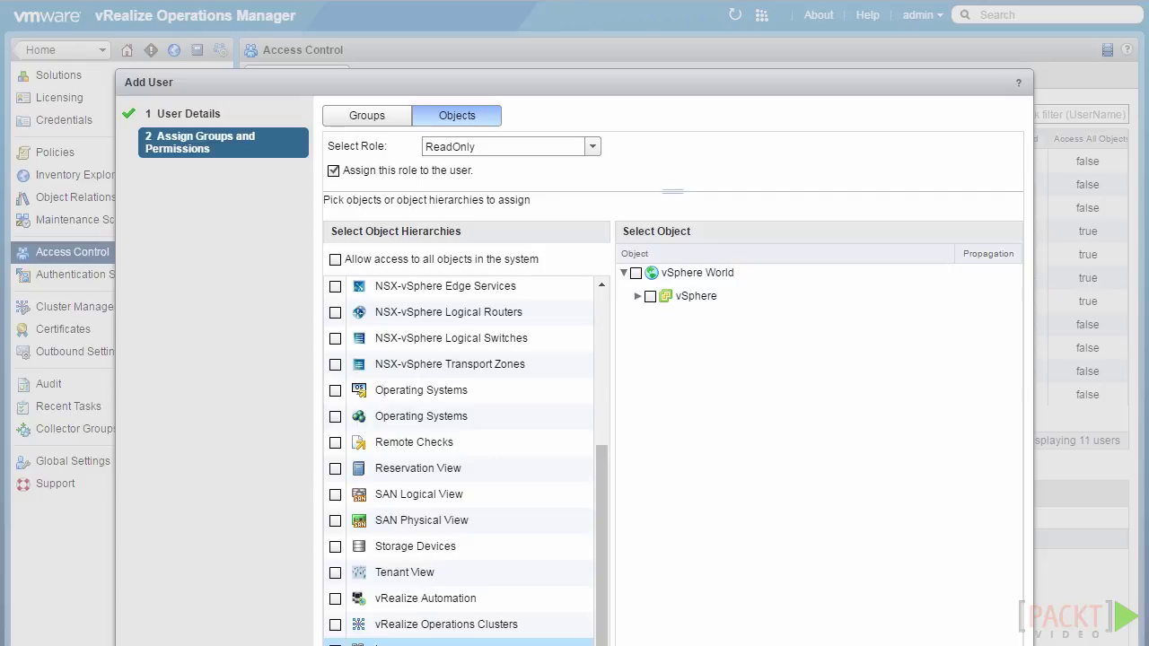
{"action": "left_click", "coordinate": [638, 297]}
{"action": "left_click", "coordinate": [651, 321]}
{"action": "left_click", "coordinate": [667, 344]}
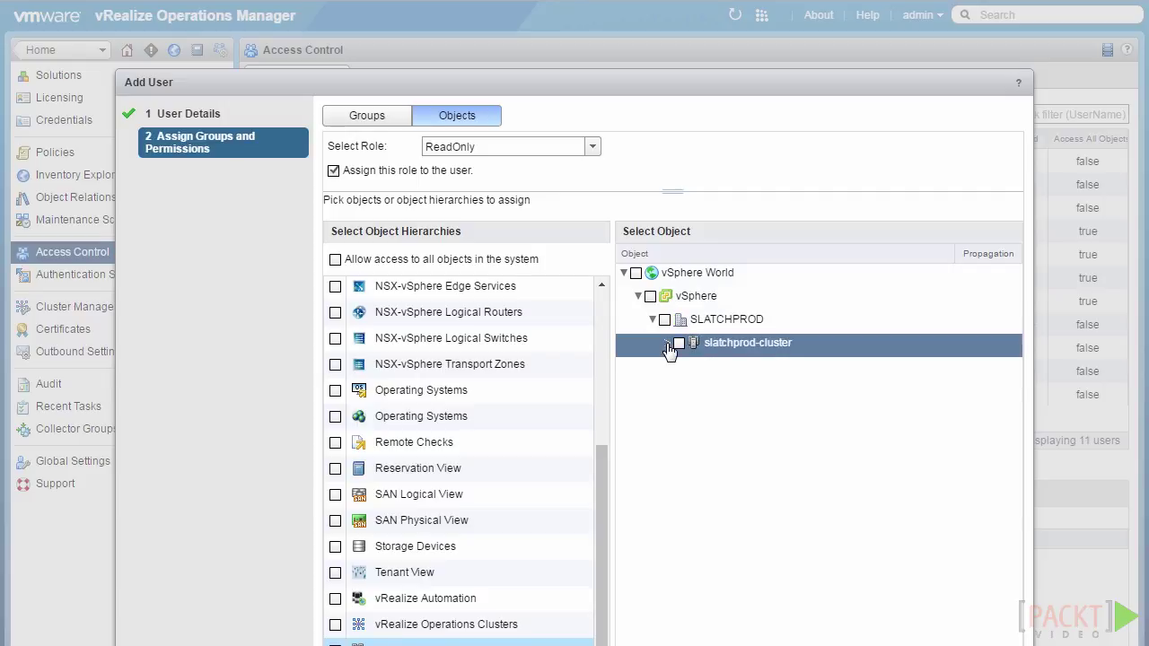
{"action": "left_click", "coordinate": [651, 375]}
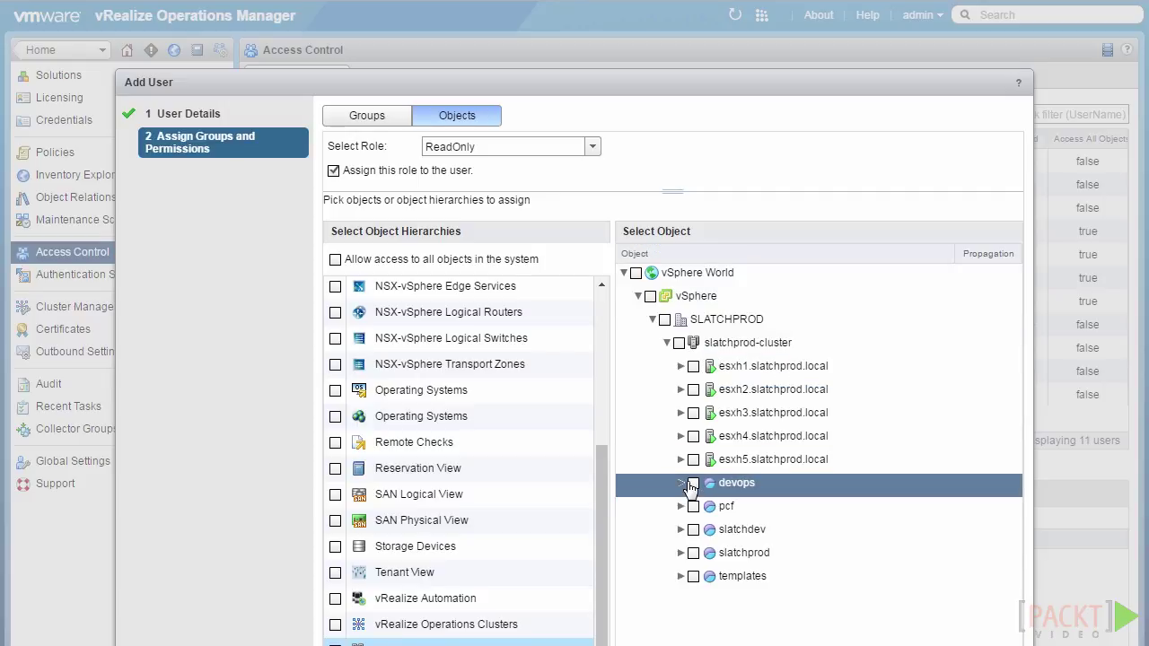
{"action": "left_click", "coordinate": [694, 368]}
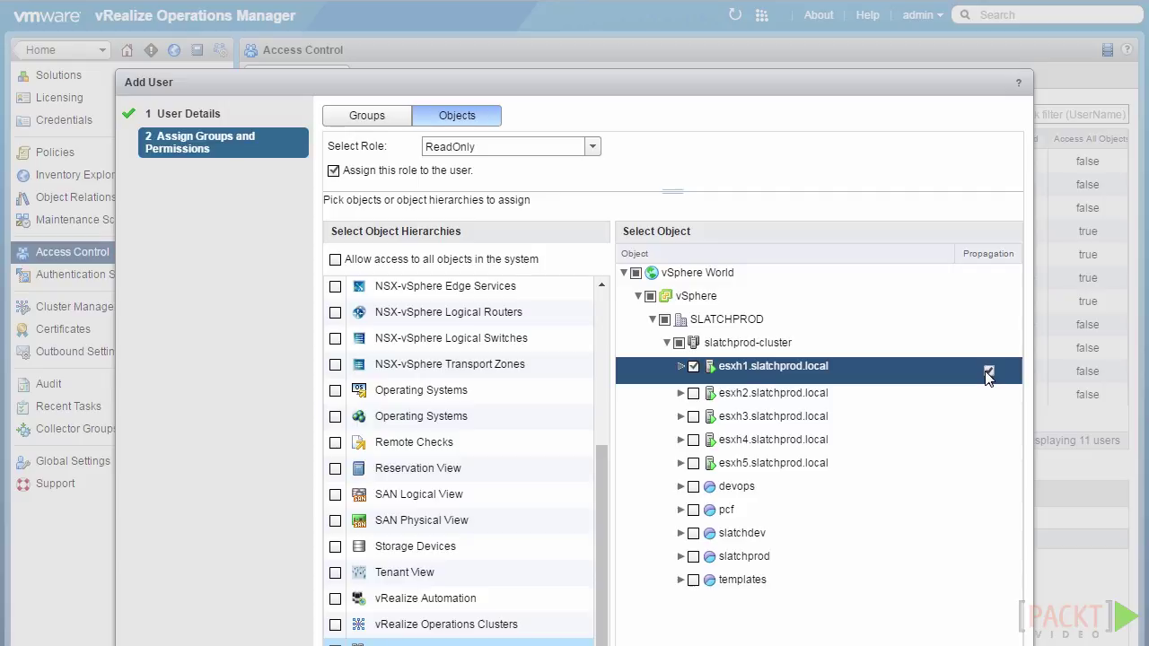
{"action": "left_click", "coordinate": [680, 372]}
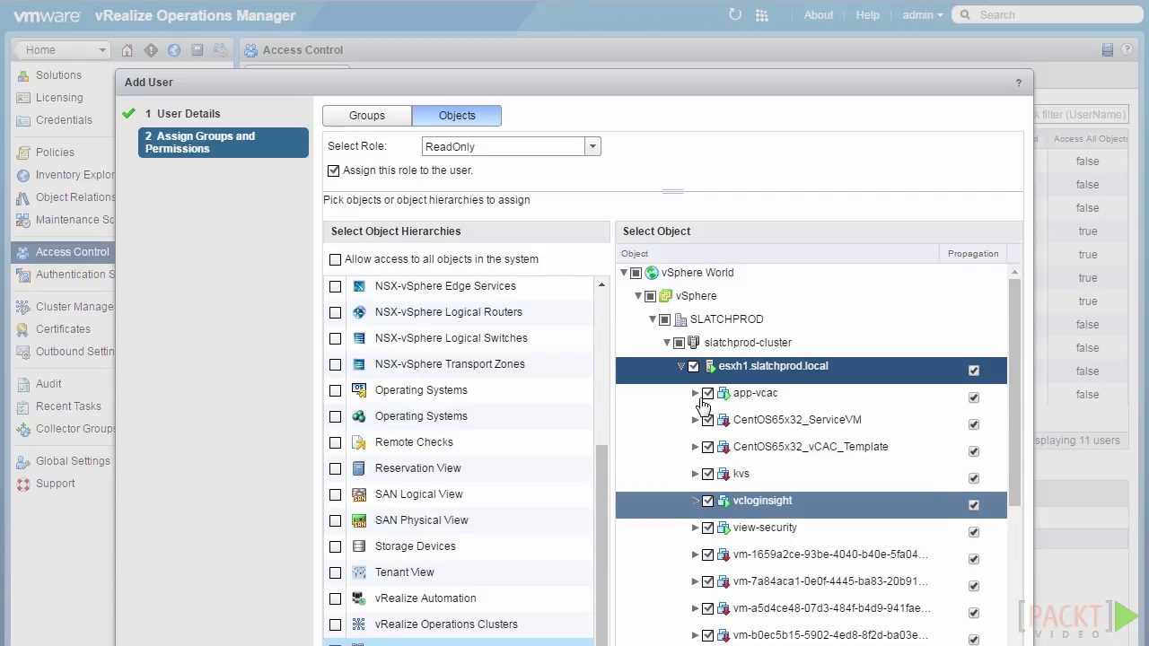
{"action": "left_click", "coordinate": [974, 369]}
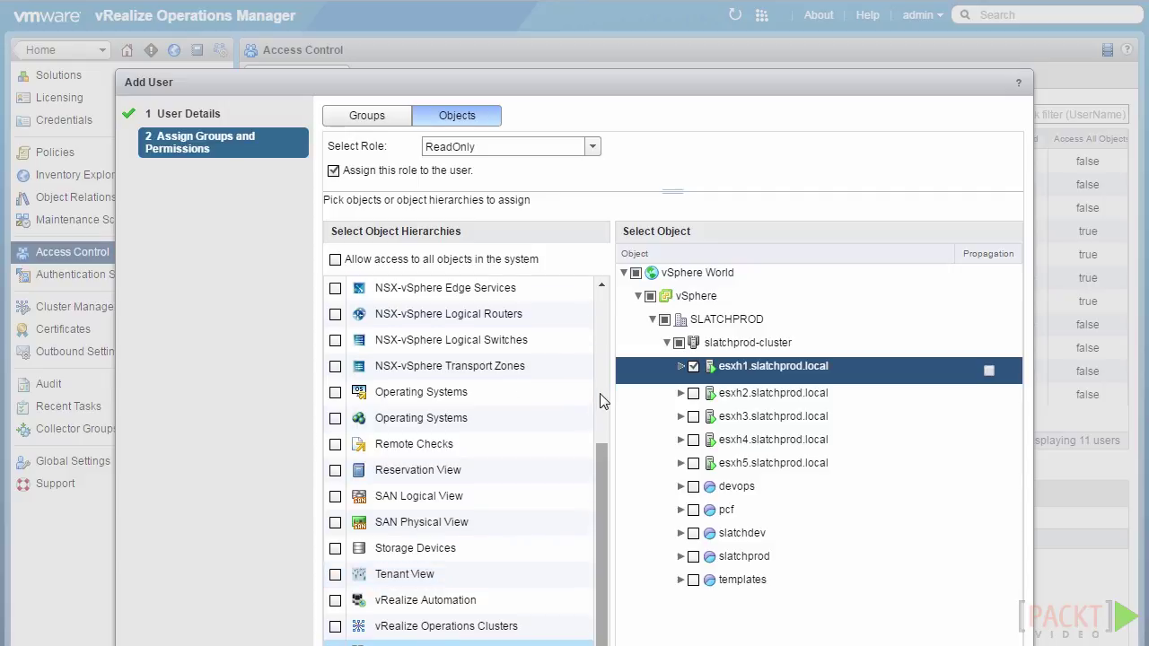
Re-enable 'Allow access to all objects in the system' for the new user.
{"action": "scroll", "coordinate": [603, 404], "scroll_direction": "up", "scroll_amount": 5}
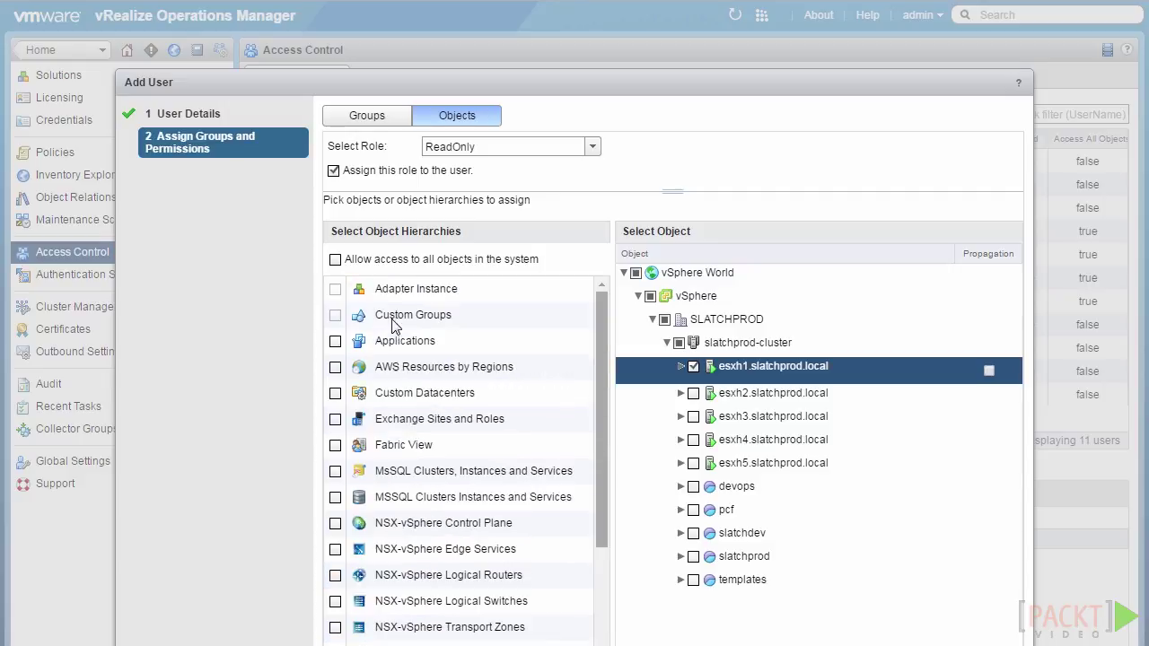
{"action": "left_click", "coordinate": [335, 260]}
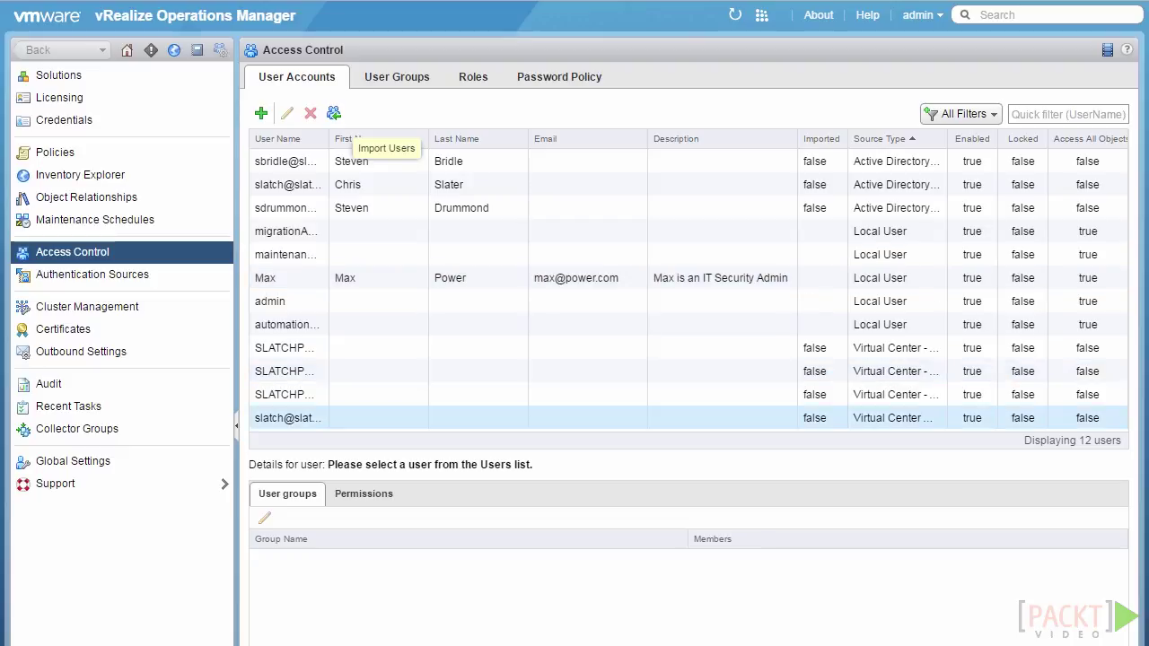
Import from Slatchprod AD: search for the user by name and check the result.
{"action": "left_click", "coordinate": [335, 117]}
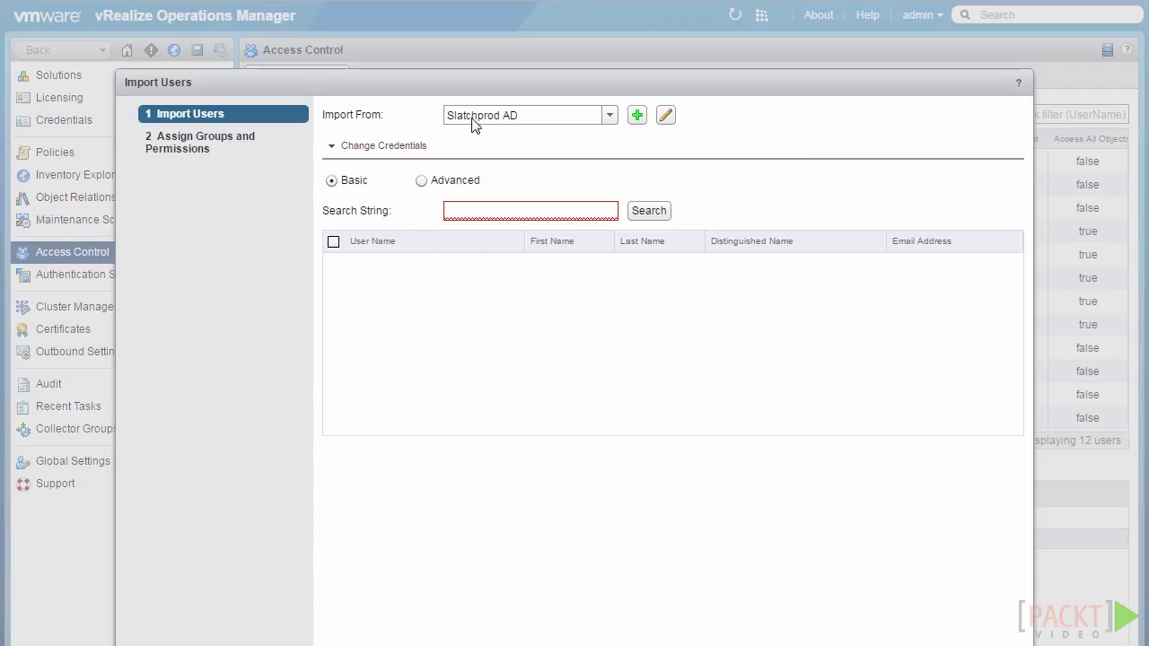
{"action": "left_click", "coordinate": [608, 117]}
{"action": "left_click", "coordinate": [583, 139]}
{"action": "type", "text": "jason"}
{"action": "left_click", "coordinate": [645, 216]}
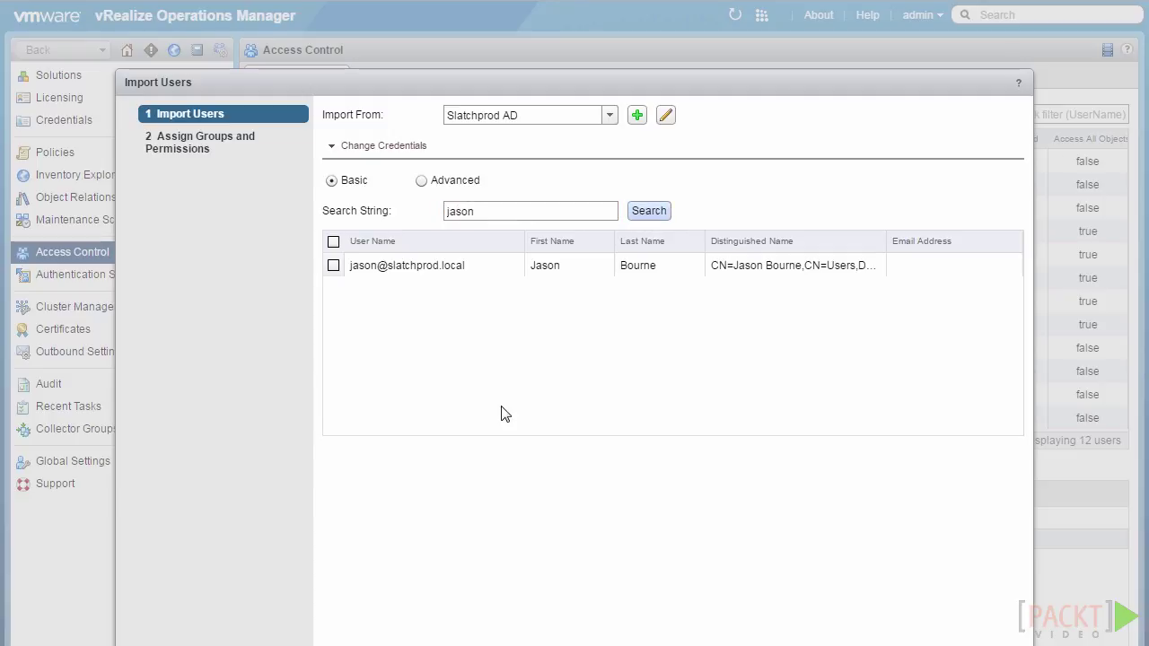
{"action": "left_click", "coordinate": [333, 266]}
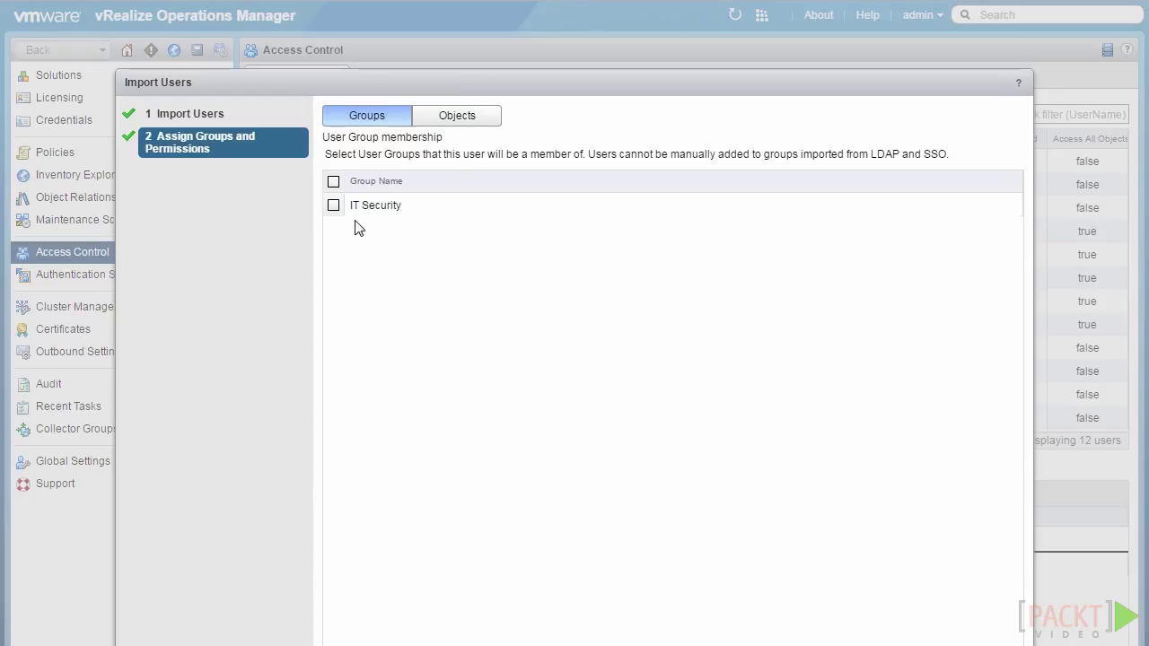
Add the AD user to IT Security with ReadOnly on all objects, then finish.
{"action": "left_click", "coordinate": [334, 206]}
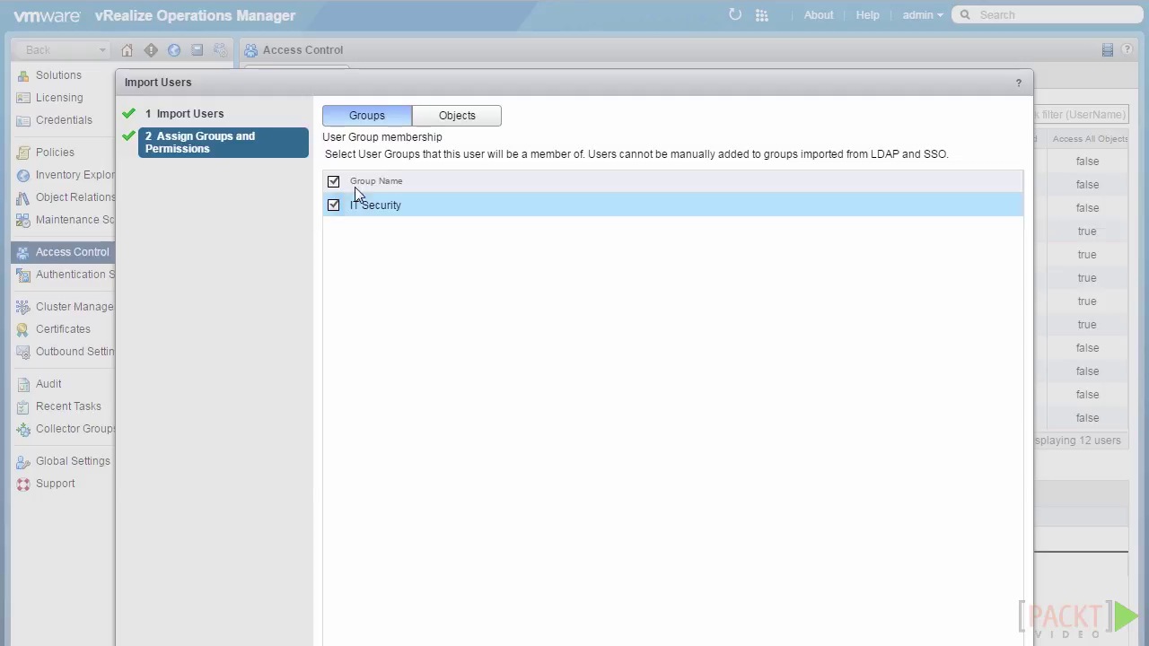
{"action": "left_click", "coordinate": [459, 126]}
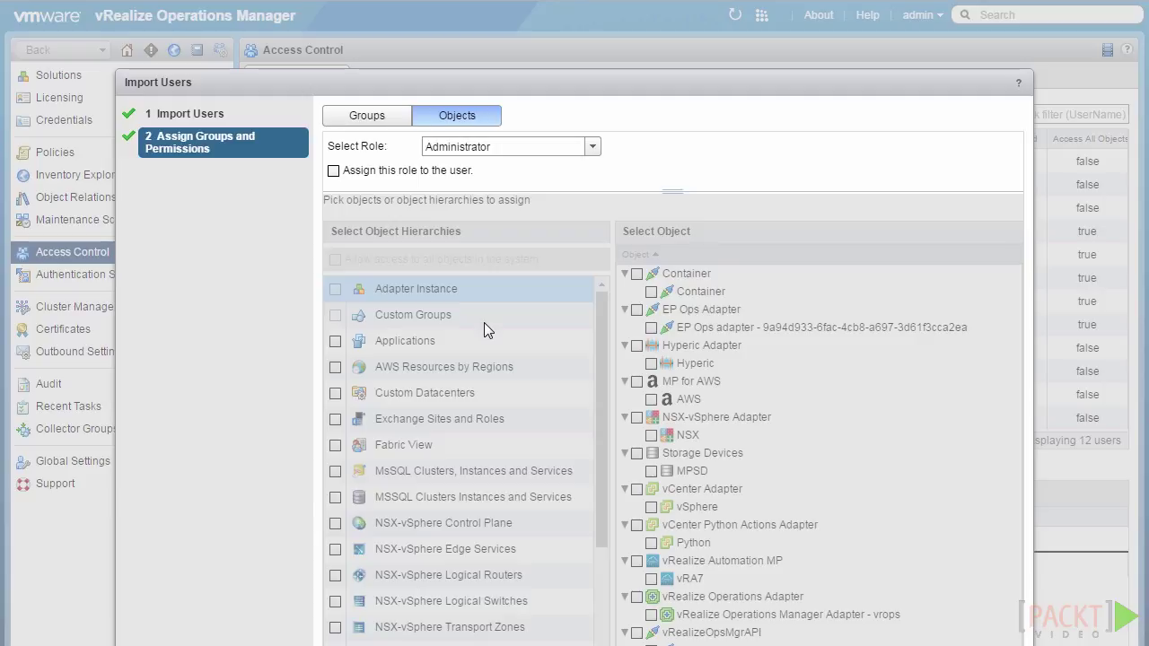
{"action": "left_click", "coordinate": [590, 148]}
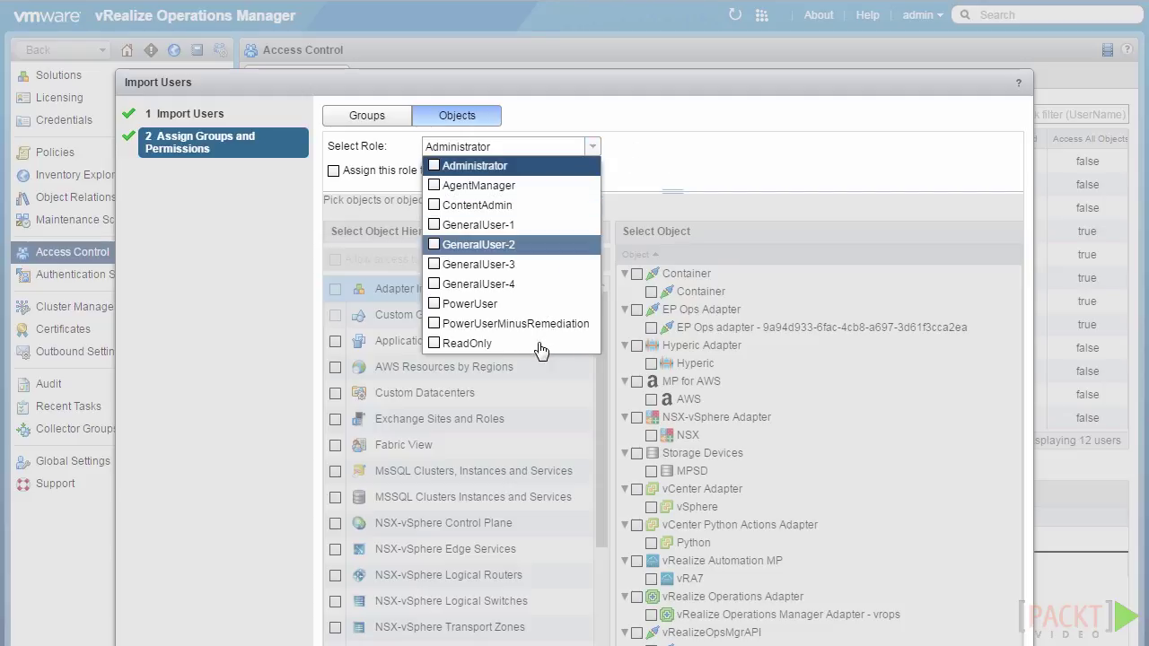
{"action": "left_click", "coordinate": [467, 343]}
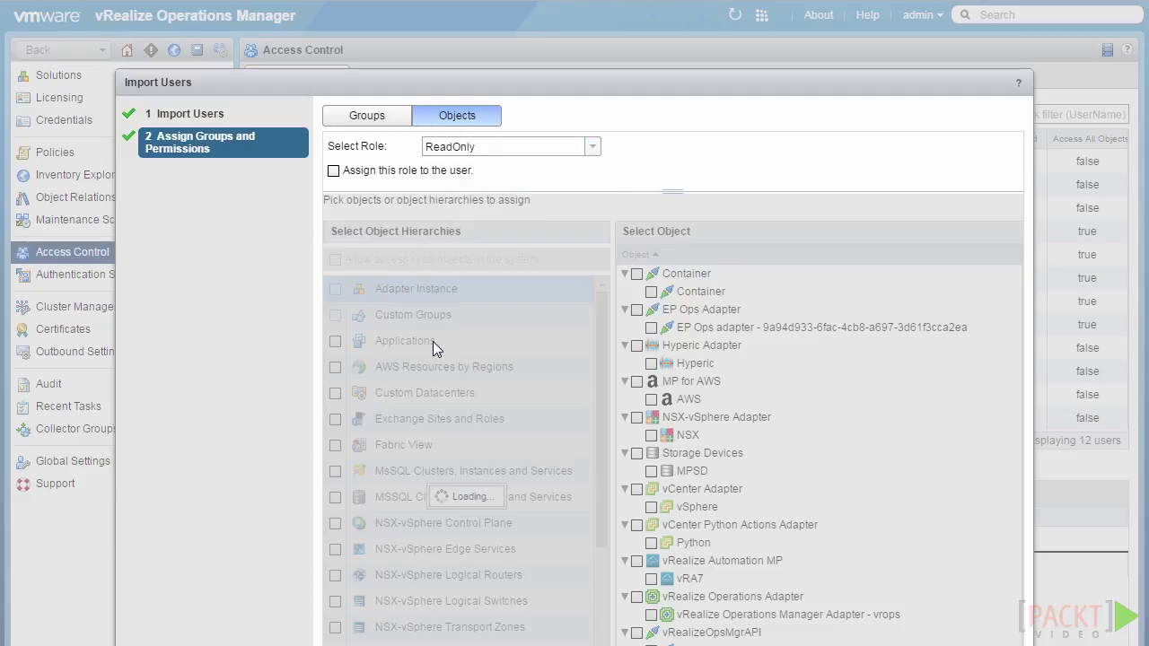
{"action": "left_click", "coordinate": [333, 171]}
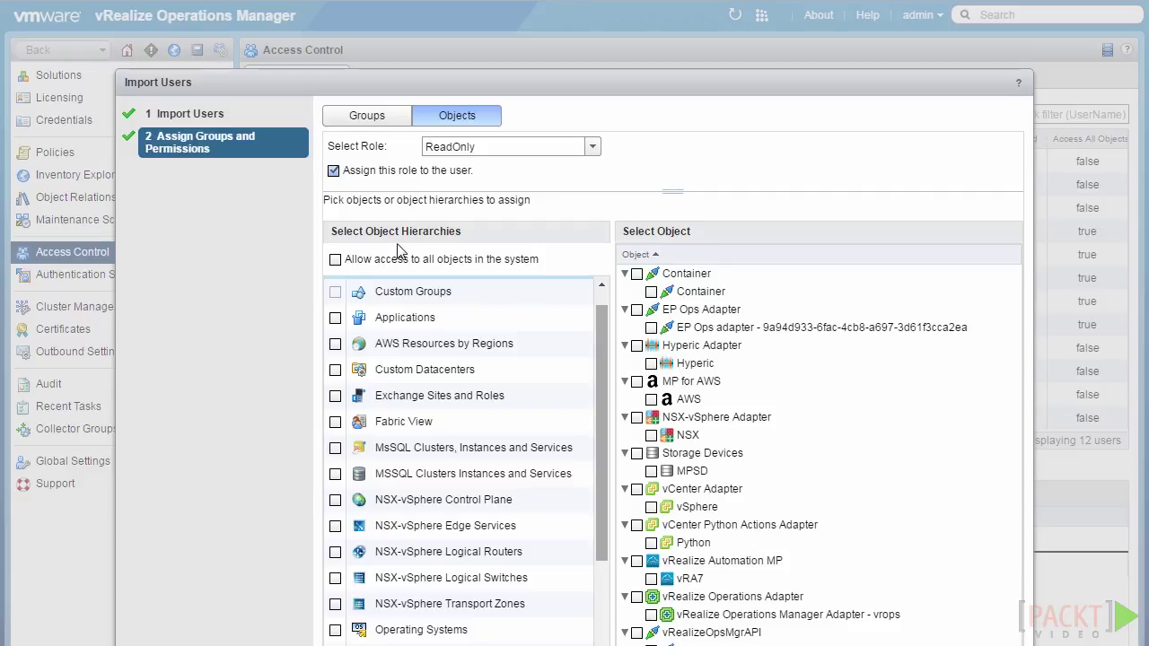
{"action": "left_click", "coordinate": [336, 260]}
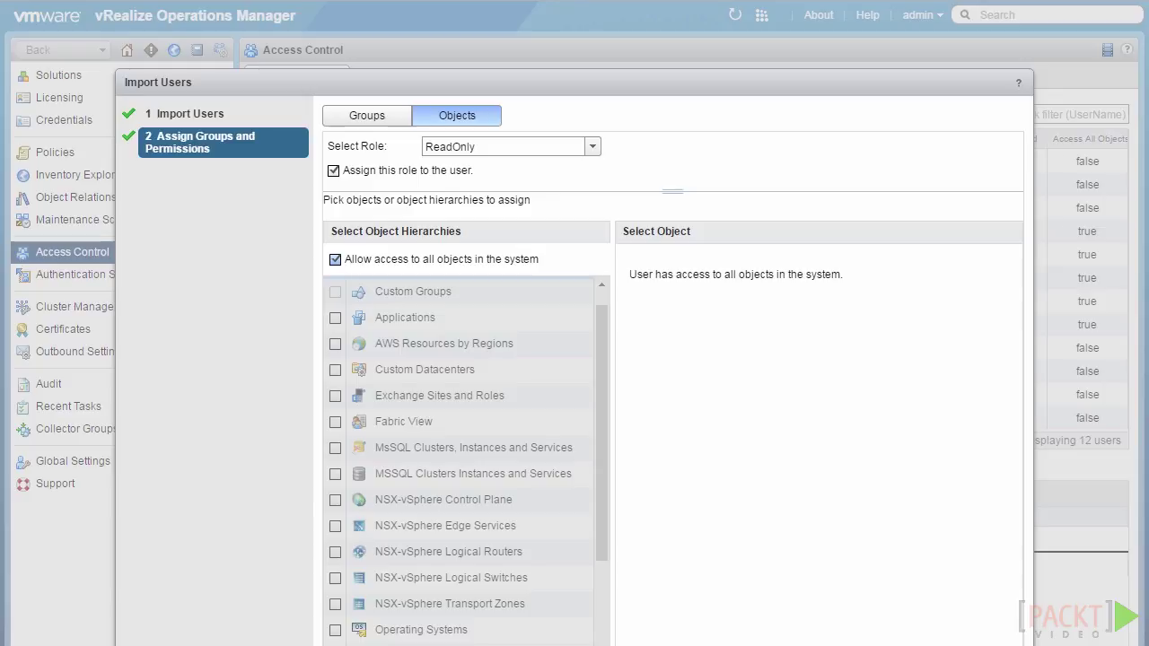
{"action": "left_click", "coordinate": [809, 609]}
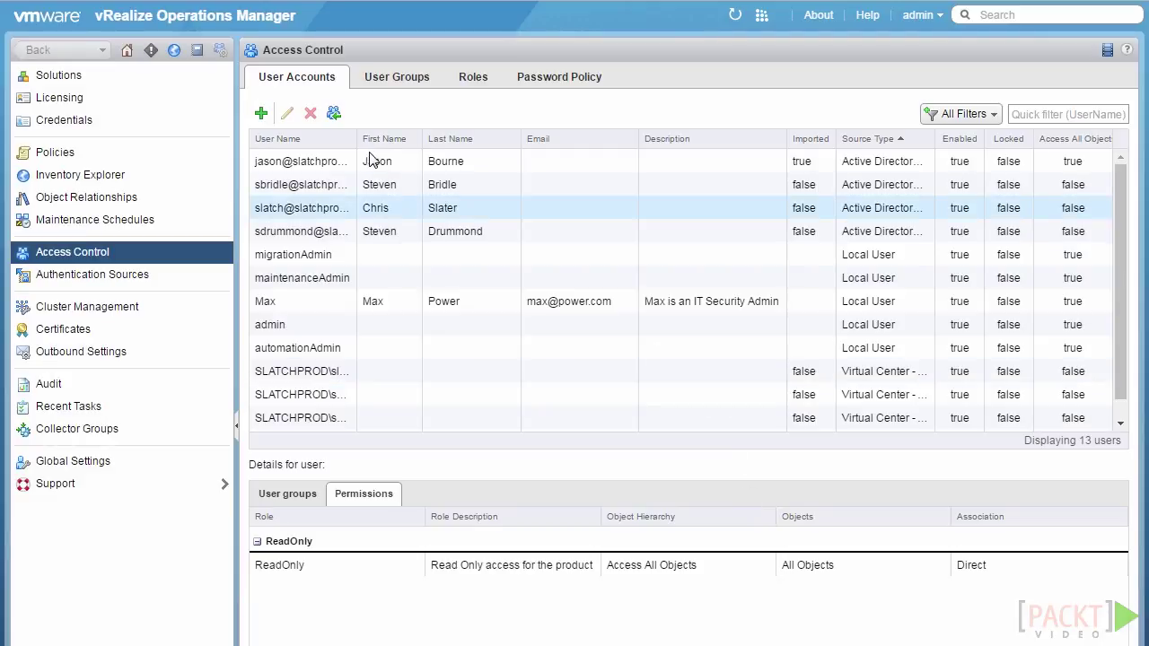
Widen the User Name column and verify the imported AD user is in Everyone and IT Security with ReadOnly on all objects.
{"action": "left_click_drag", "start_coordinate": [356, 146], "coordinate": [386, 157]}
{"action": "left_click", "coordinate": [351, 164]}
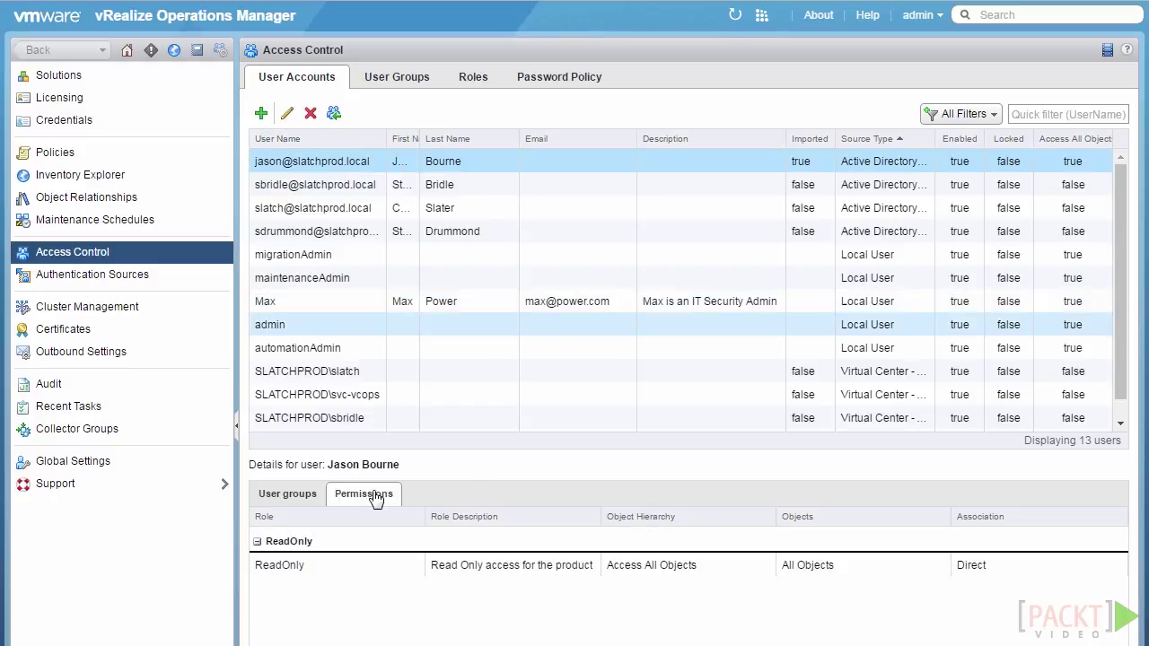
{"action": "left_click", "coordinate": [297, 496]}
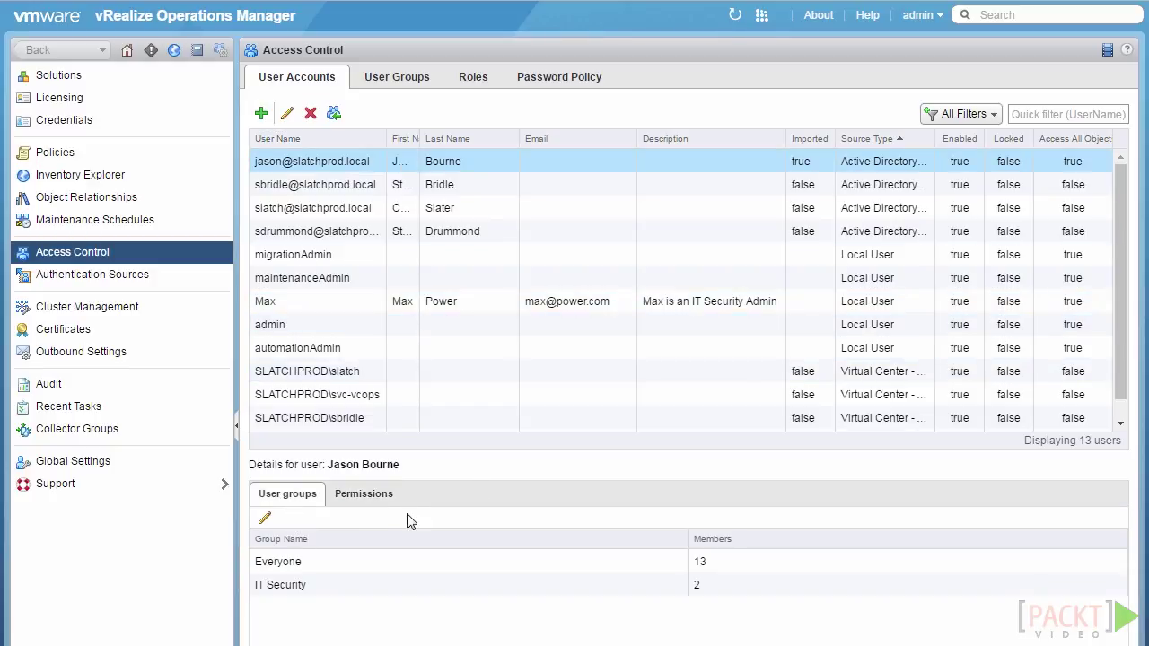
{"action": "left_click", "coordinate": [373, 576]}
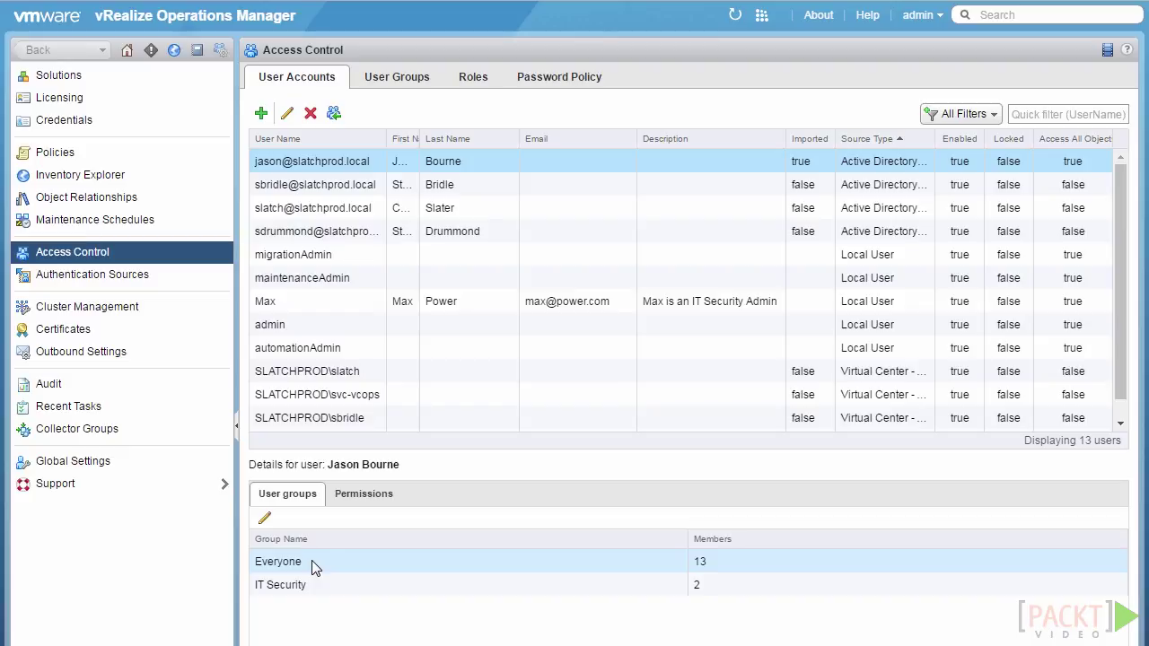
{"action": "left_click", "coordinate": [354, 501]}
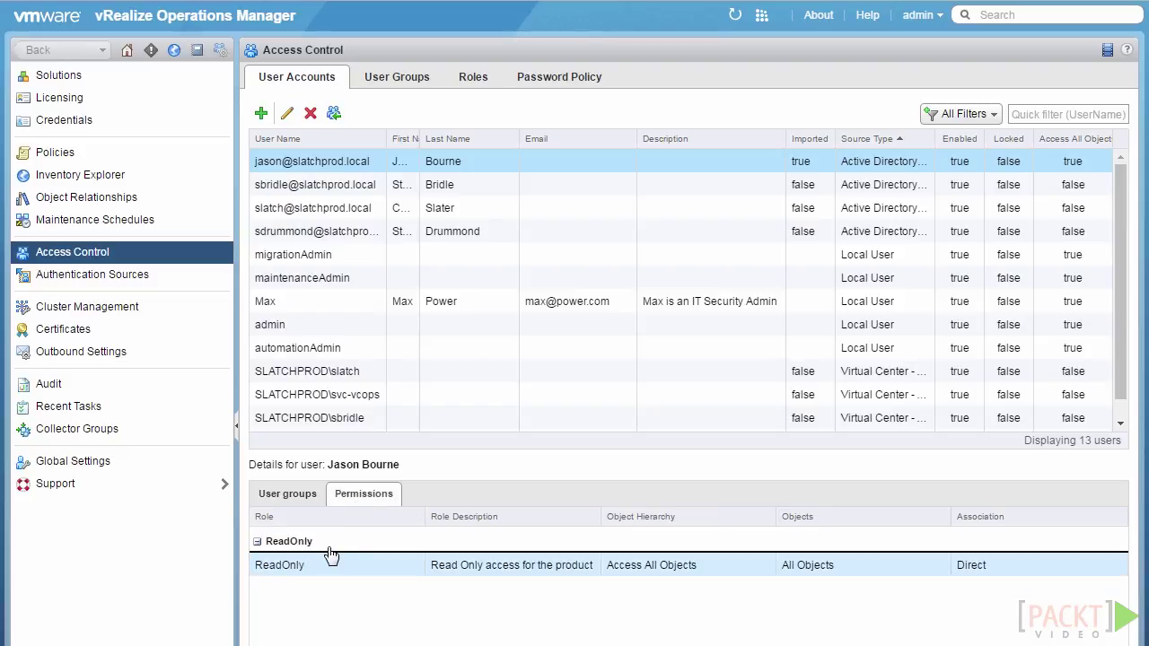